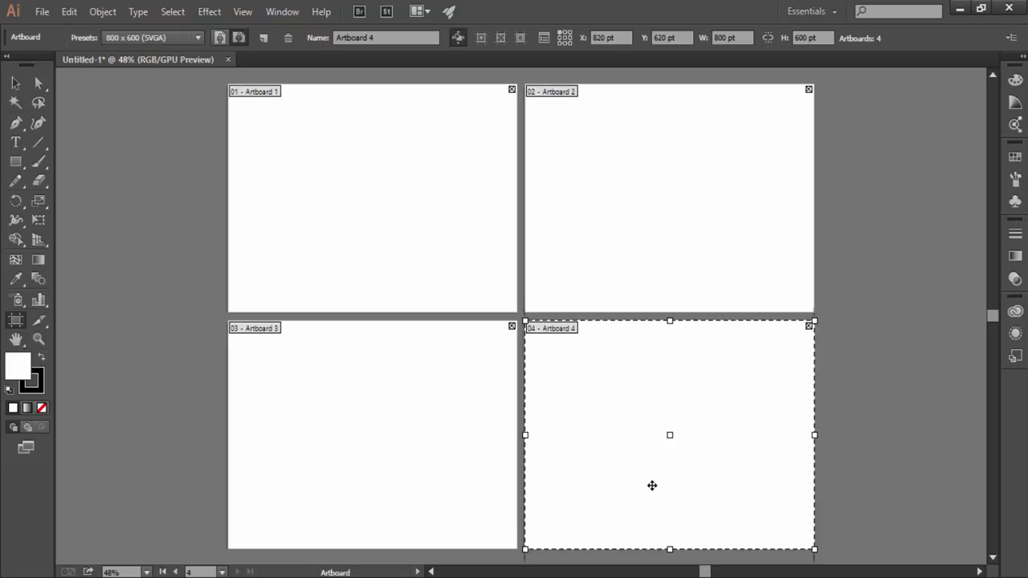
# Show the Artboards panel from the Window menu, listing Artboards 1 through 4
pyautogui.click(284, 13)
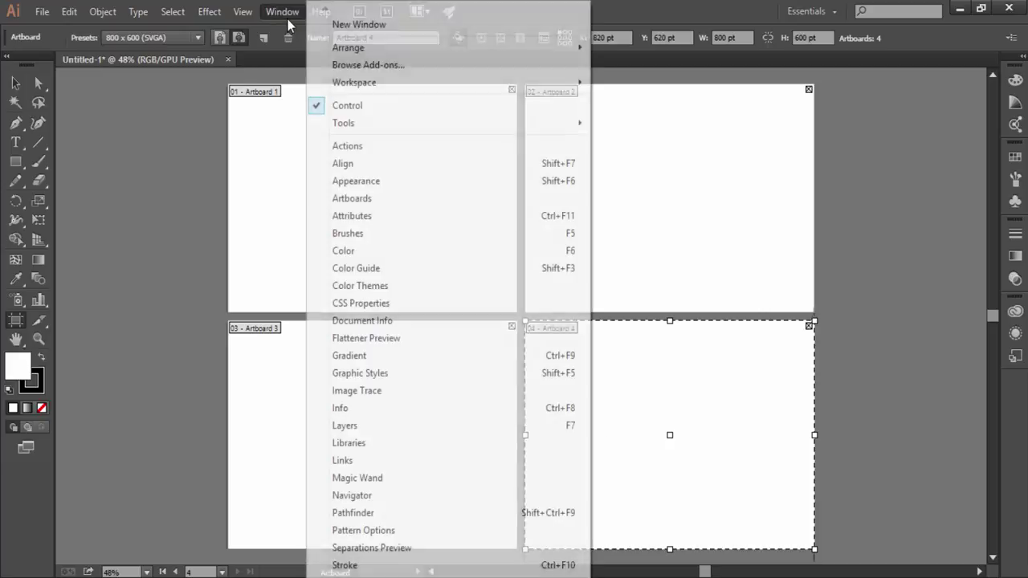
pyautogui.click(321, 198)
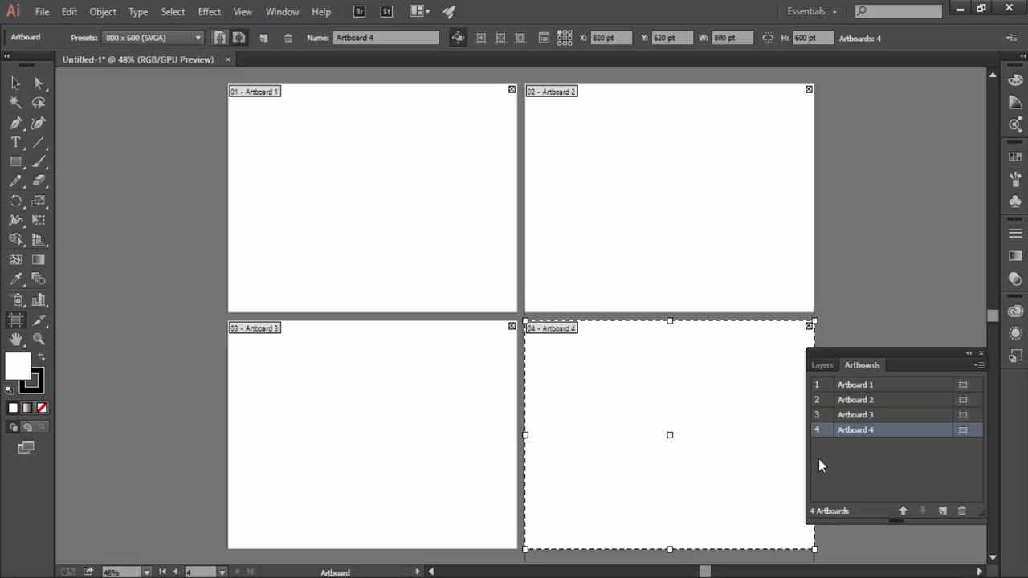
# Zoom to Artboard 2, select Artboards 2 and 3 together, then fit all four artboards in view
pyautogui.click(824, 402)
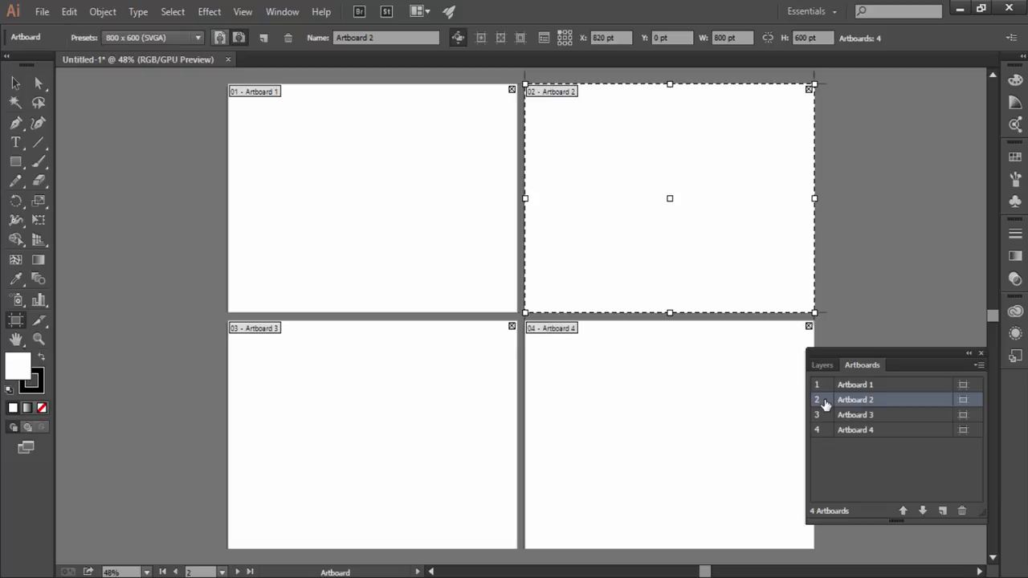
pyautogui.doubleClick(825, 401)
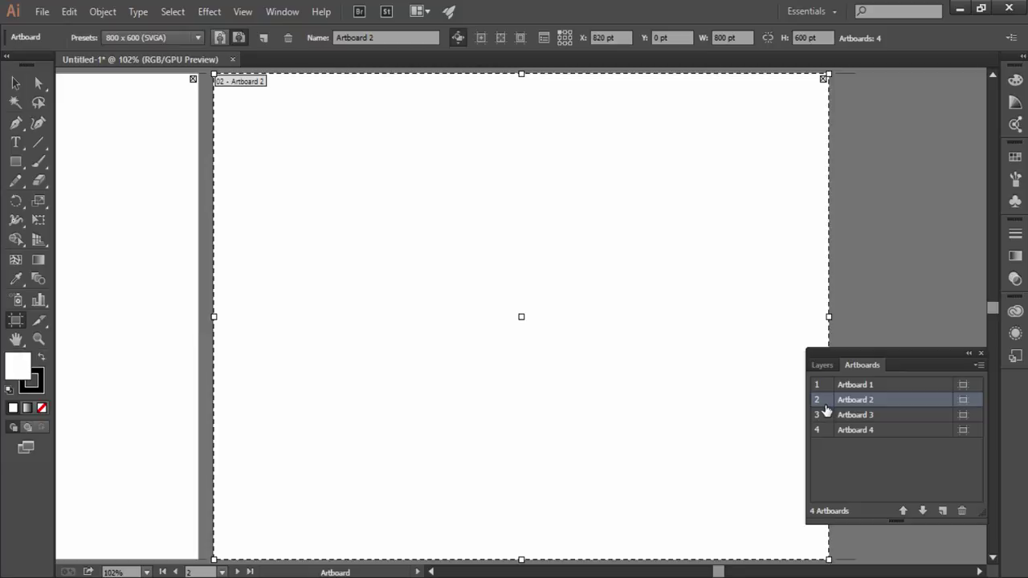
pyautogui.keyDown('shift'); pyautogui.click(867, 431); pyautogui.keyUp('shift')
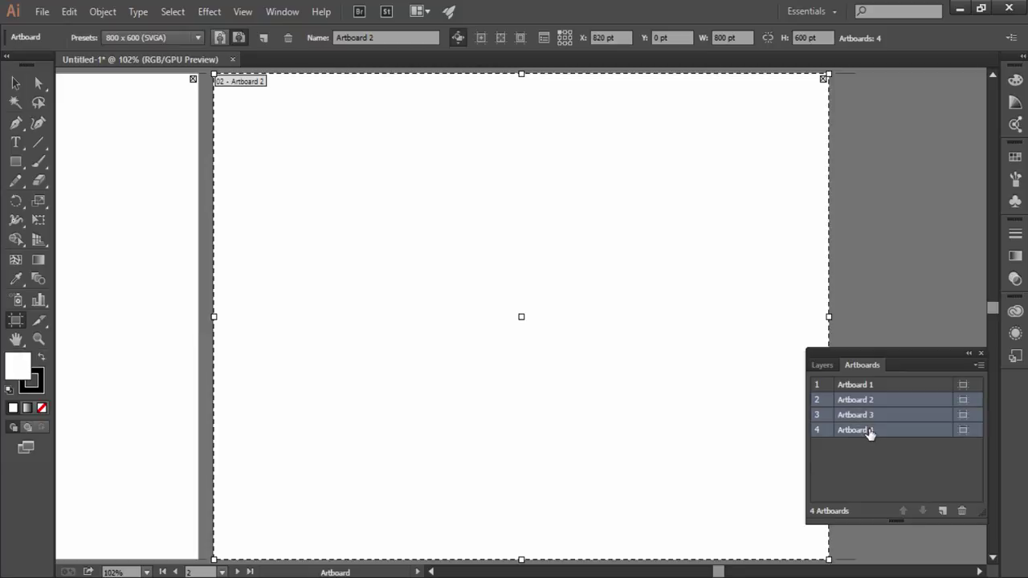
pyautogui.click(867, 447)
pyautogui.click(866, 401)
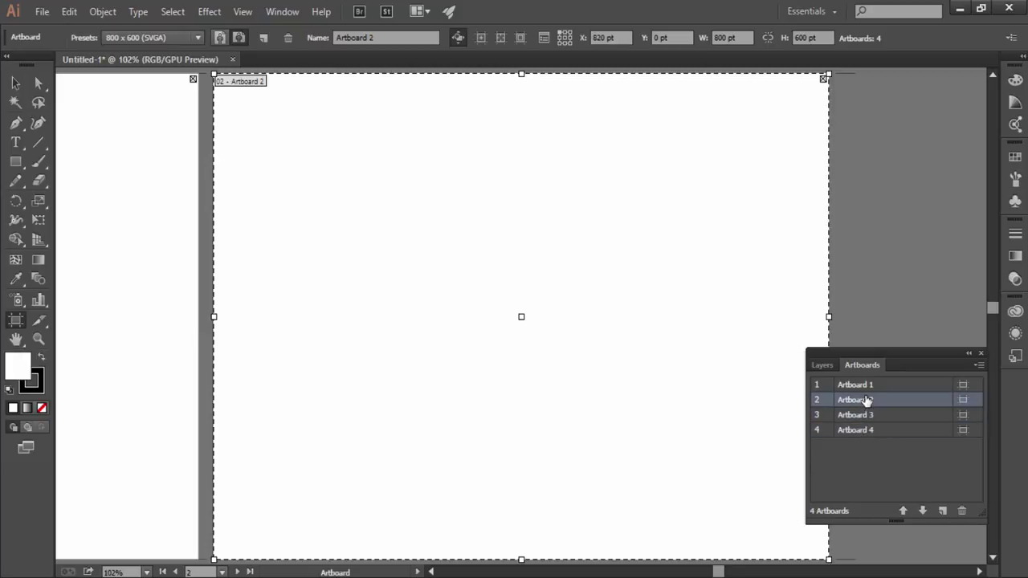
pyautogui.keyDown('shift'); pyautogui.click(865, 415); pyautogui.keyUp('shift')
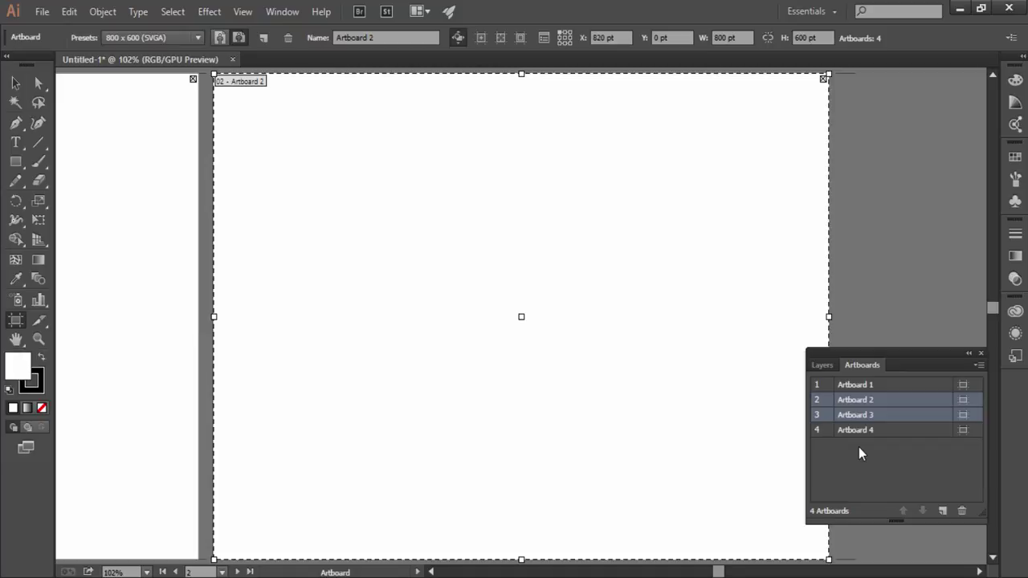
pyautogui.hotkey('ctrl', 'alt', '0')
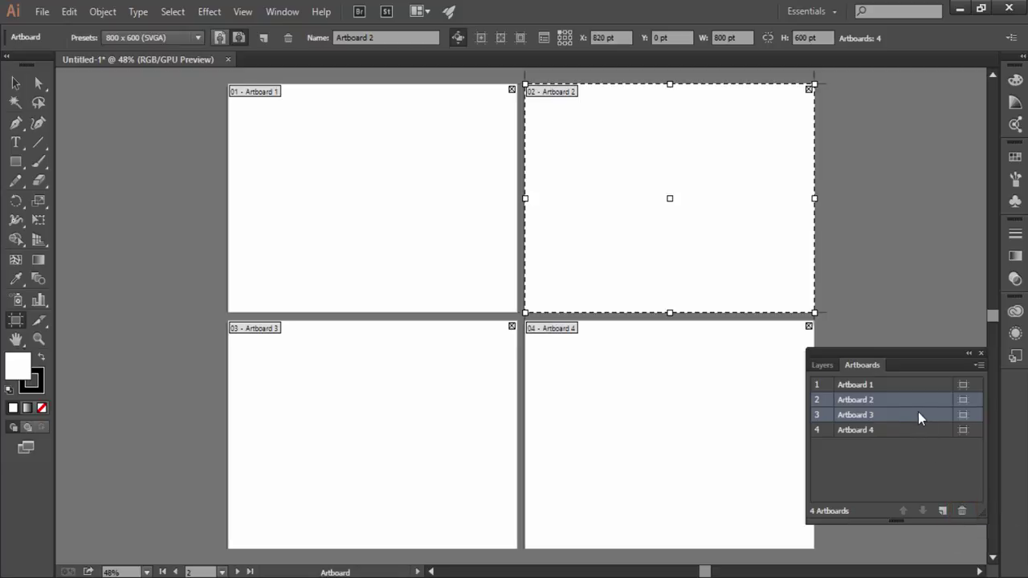
# Drag Artboards 2 and 3 onto the Delete Artboard button, leaving Artboards 1 and 4
pyautogui.moveTo(918, 416); pyautogui.dragTo(962, 512)
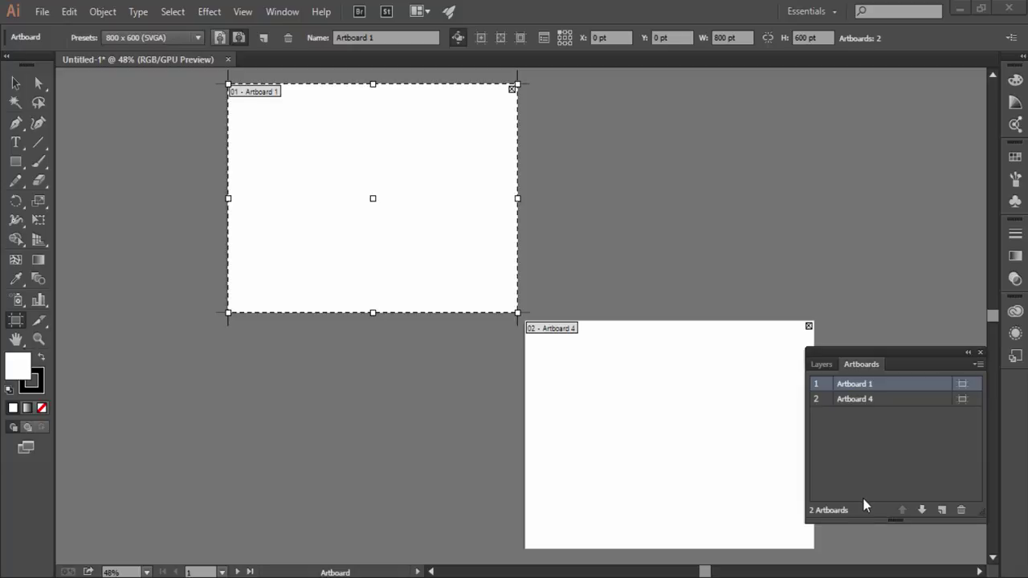
pyautogui.click(978, 572)
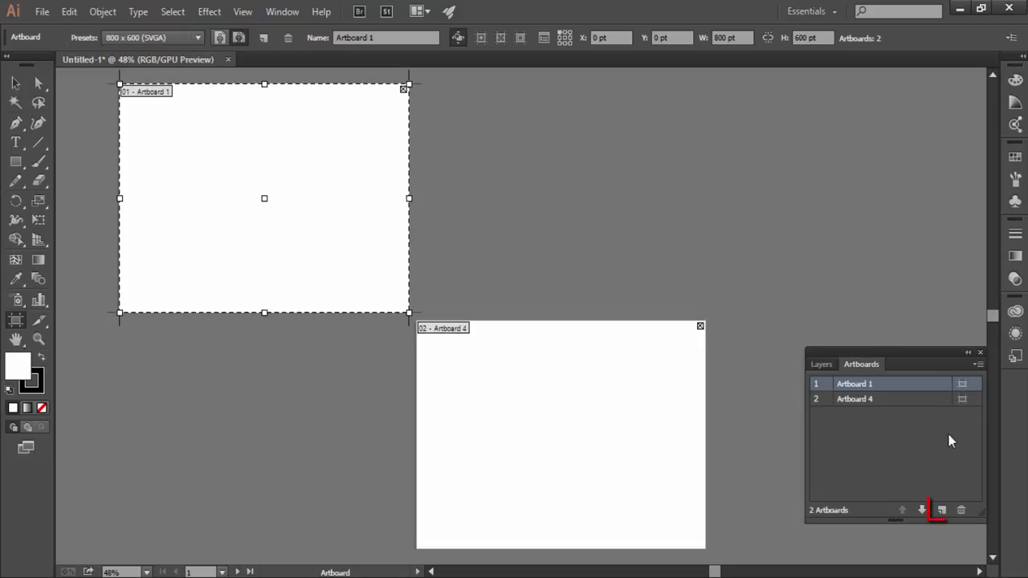
# Add and undo a new artboard, then dock the Artboards panel with the right-hand panels
pyautogui.click(938, 514)
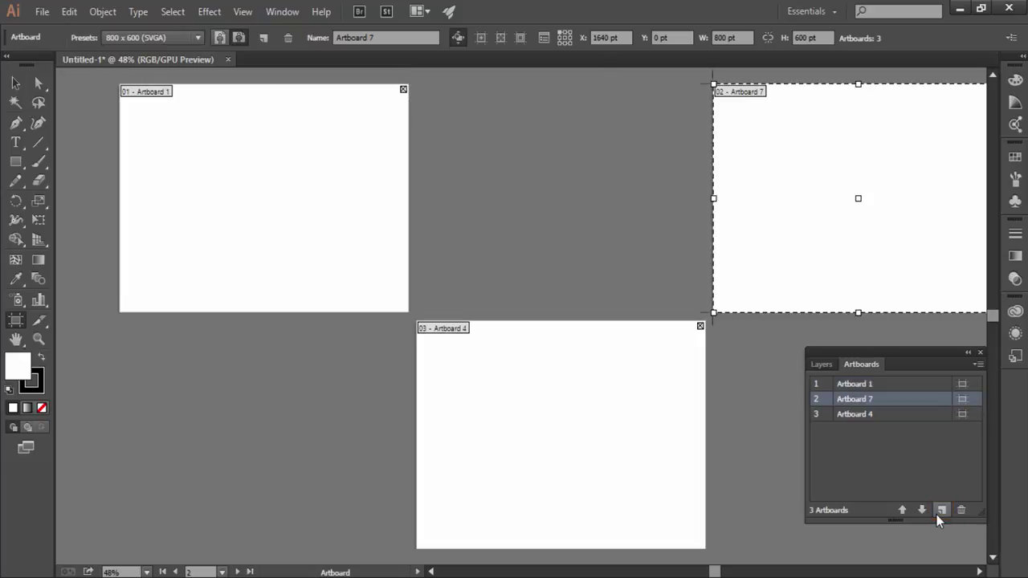
pyautogui.hotkey('ctrl', 'z')
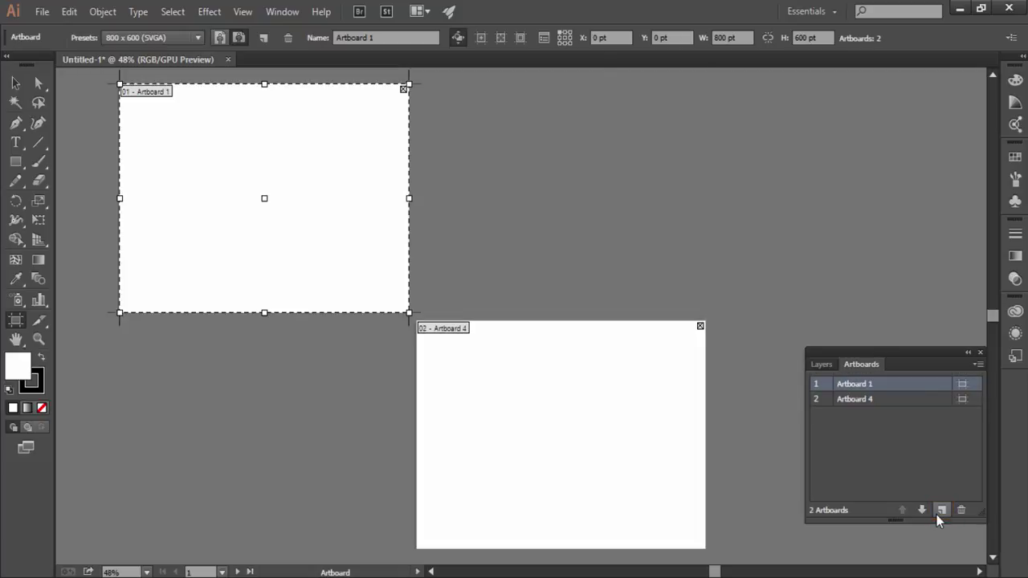
pyautogui.click(968, 354)
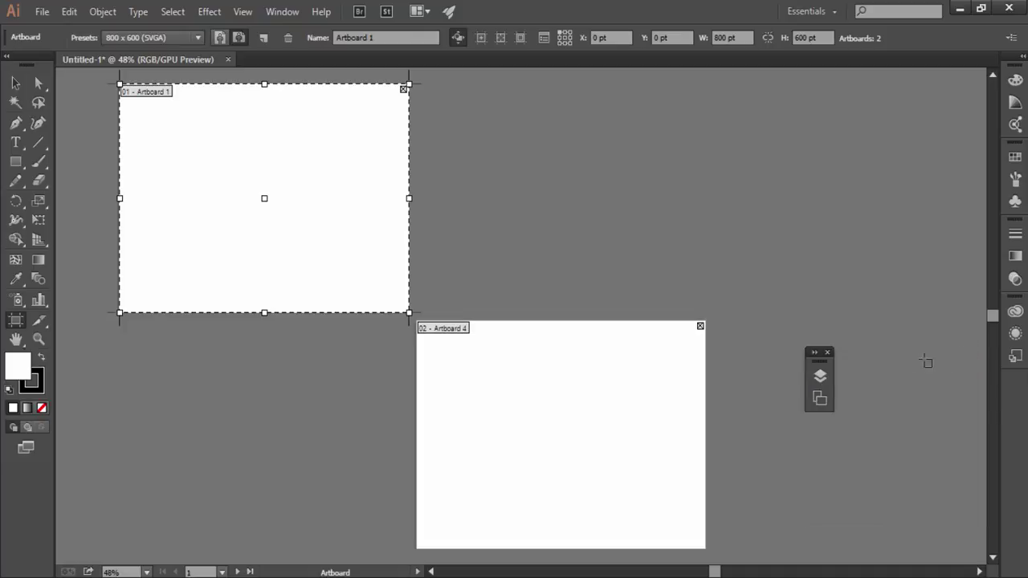
pyautogui.moveTo(819, 362)
pyautogui.mouseDown()
pyautogui.moveTo(867, 379)
pyautogui.moveTo(1016, 385)
pyautogui.mouseUp()
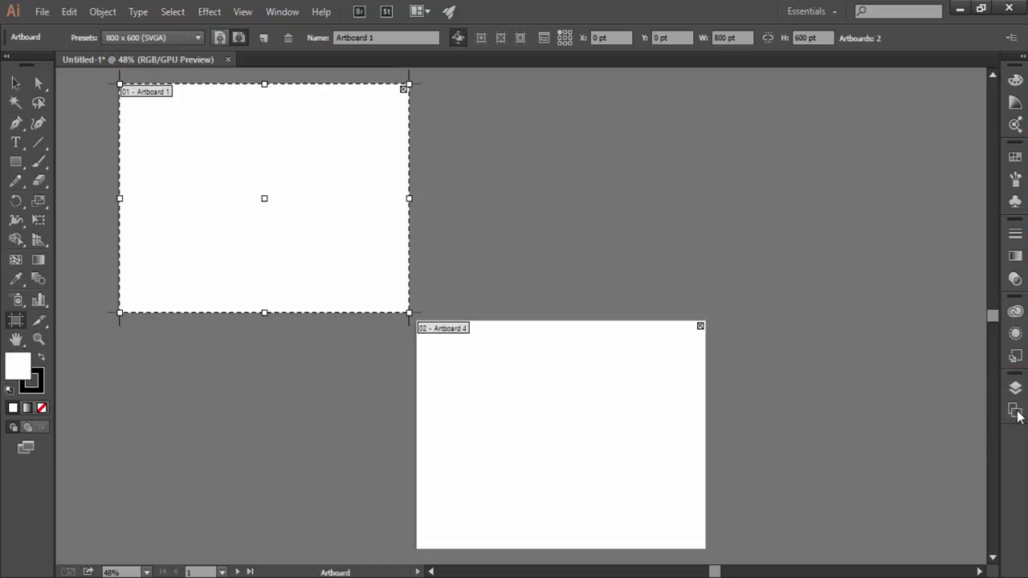
pyautogui.click(1015, 410)
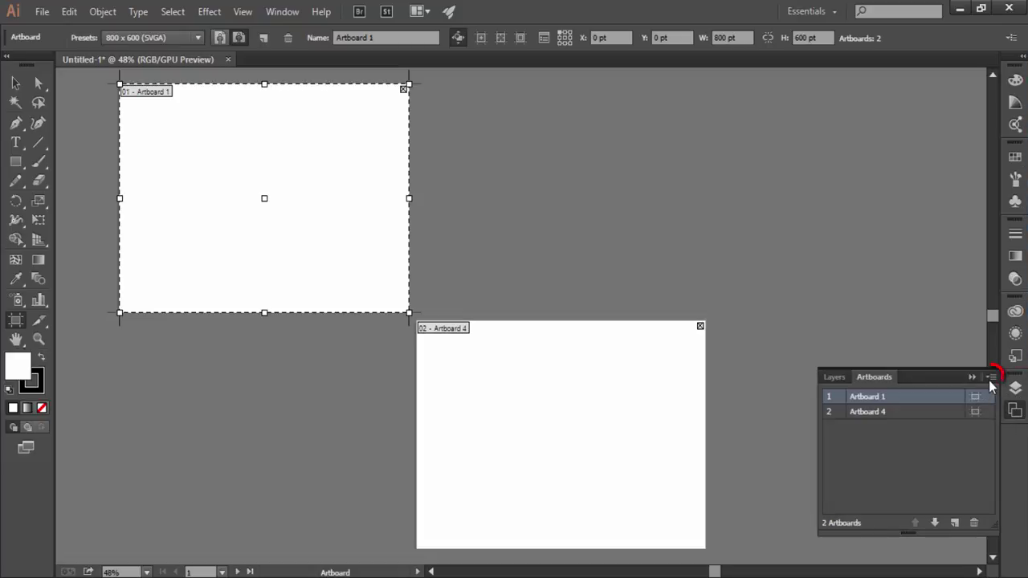
# From the Artboards panel menu, add then undo a new artboard, duplicate Artboard 1, and delete the copy
pyautogui.click(991, 377)
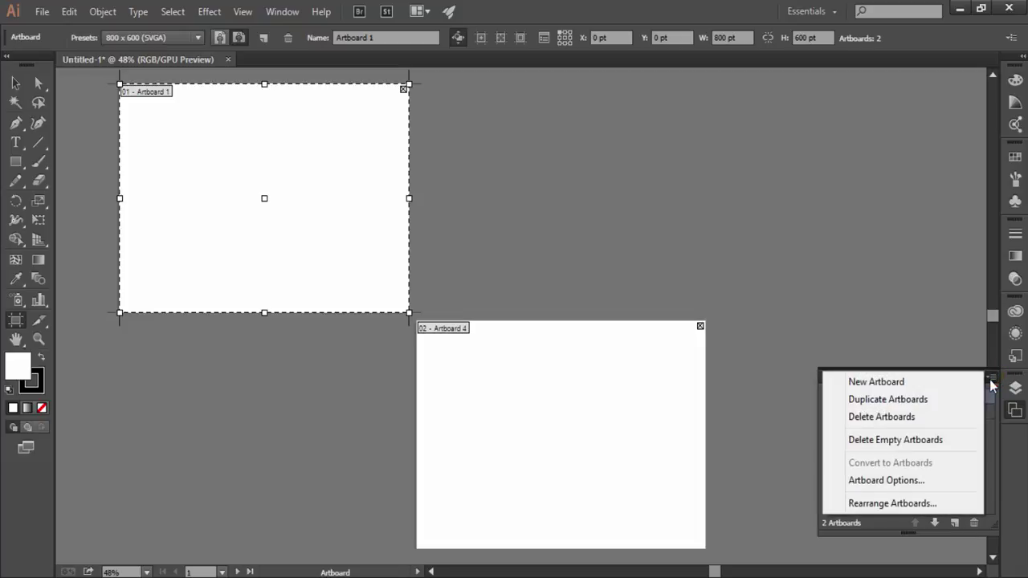
pyautogui.click(904, 383)
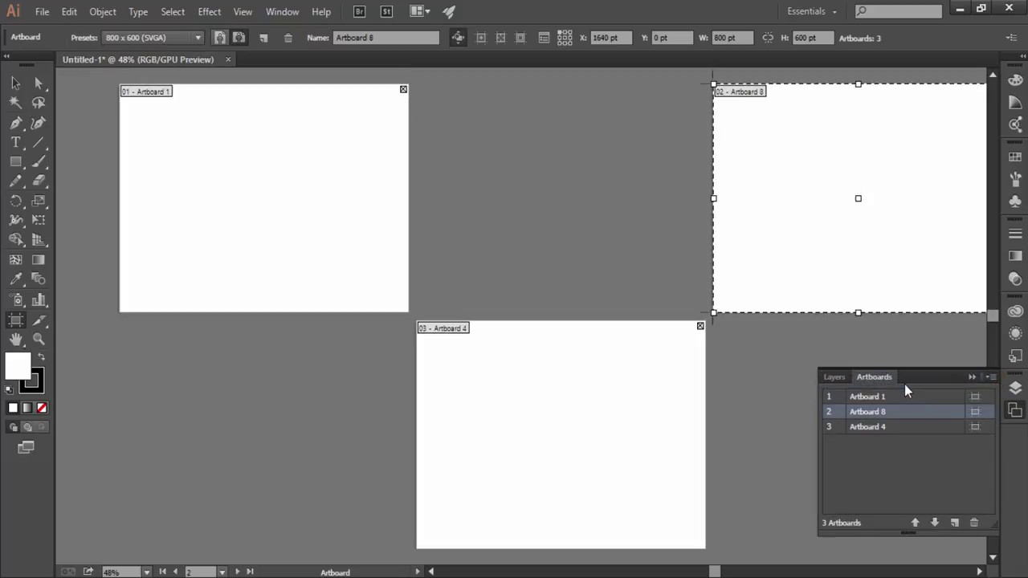
pyautogui.hotkey('ctrl', 'z')
pyautogui.click(993, 377)
pyautogui.click(948, 399)
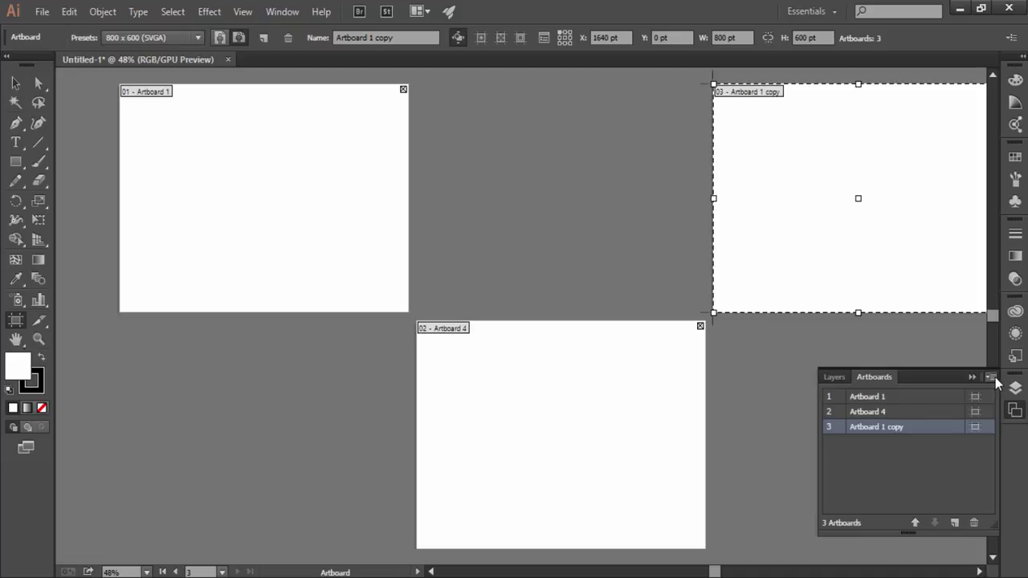
pyautogui.click(993, 378)
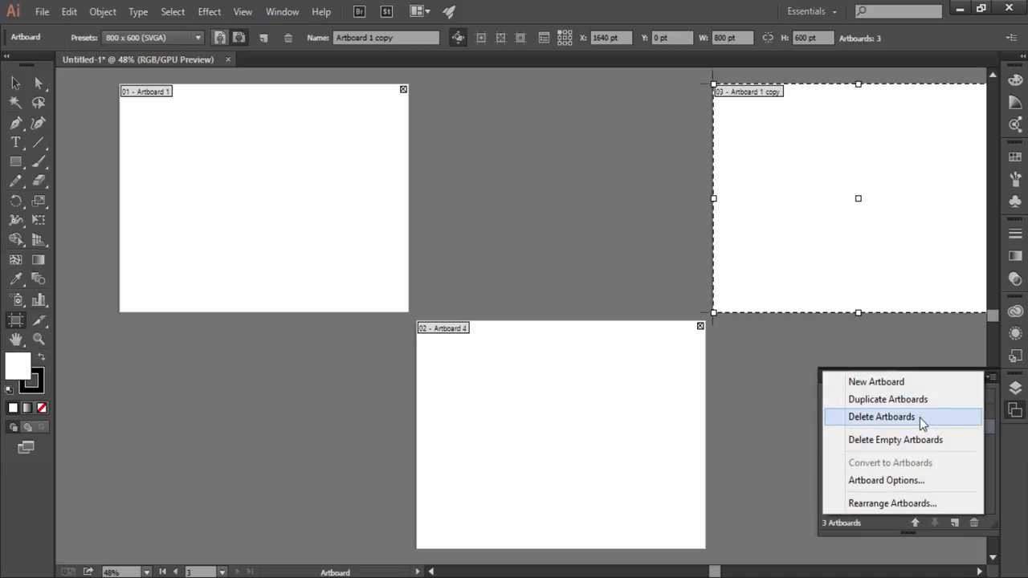
pyautogui.click(920, 418)
pyautogui.click(989, 380)
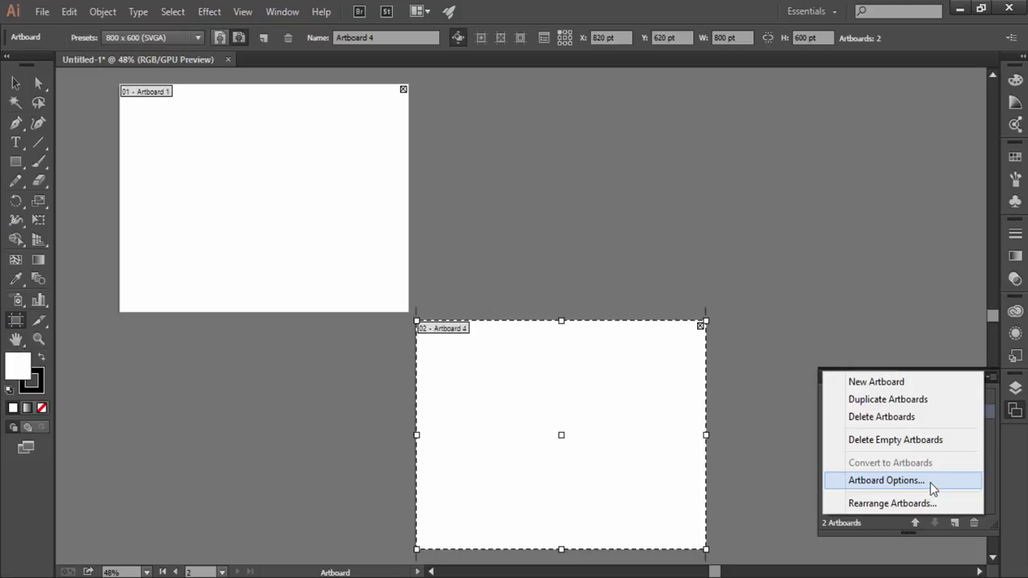
# Cancel out of Artboard 4's options, dismiss the panel menu, and leave artboard editing with Esc
pyautogui.click(929, 483)
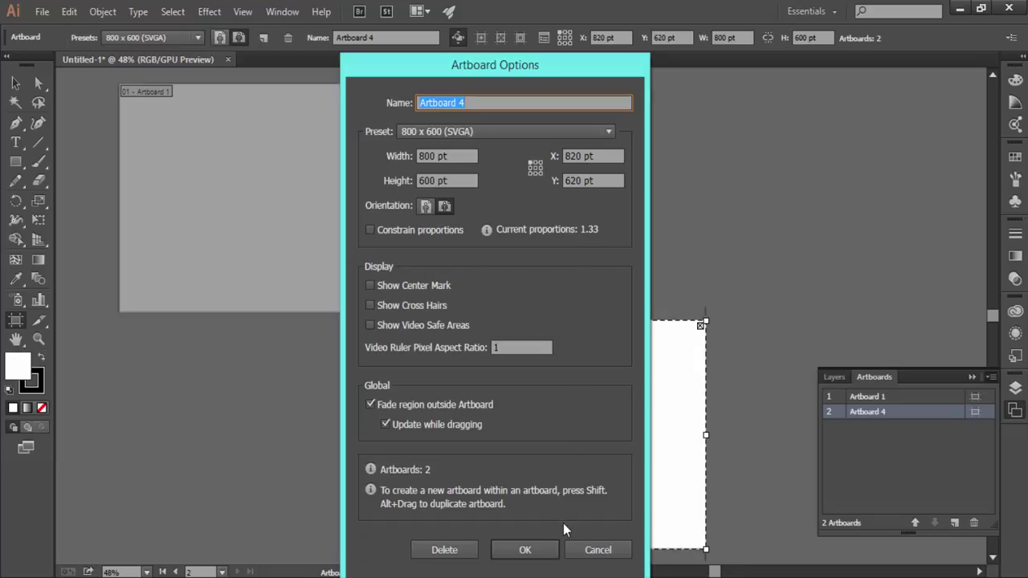
pyautogui.click(580, 550)
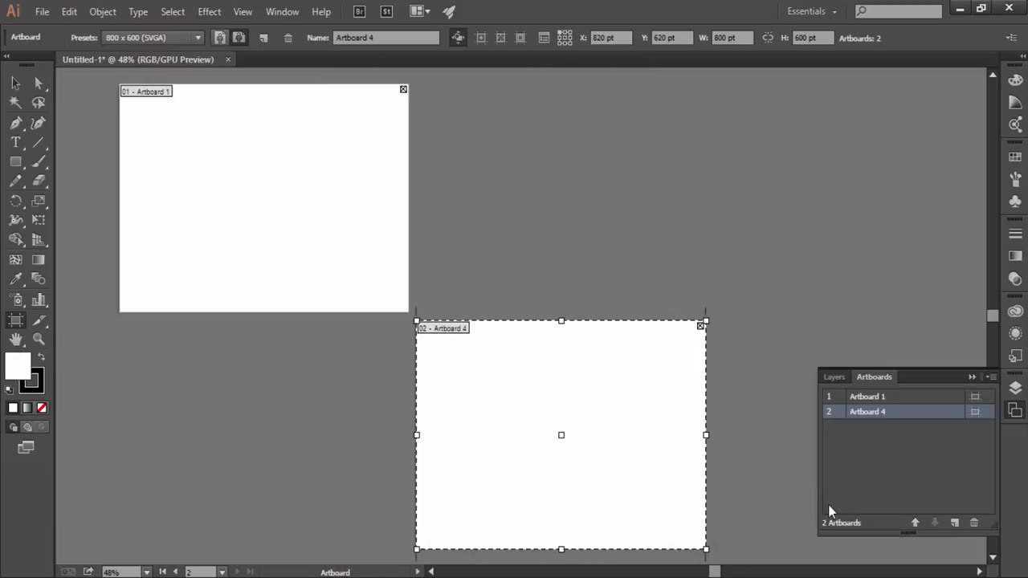
pyautogui.click(991, 377)
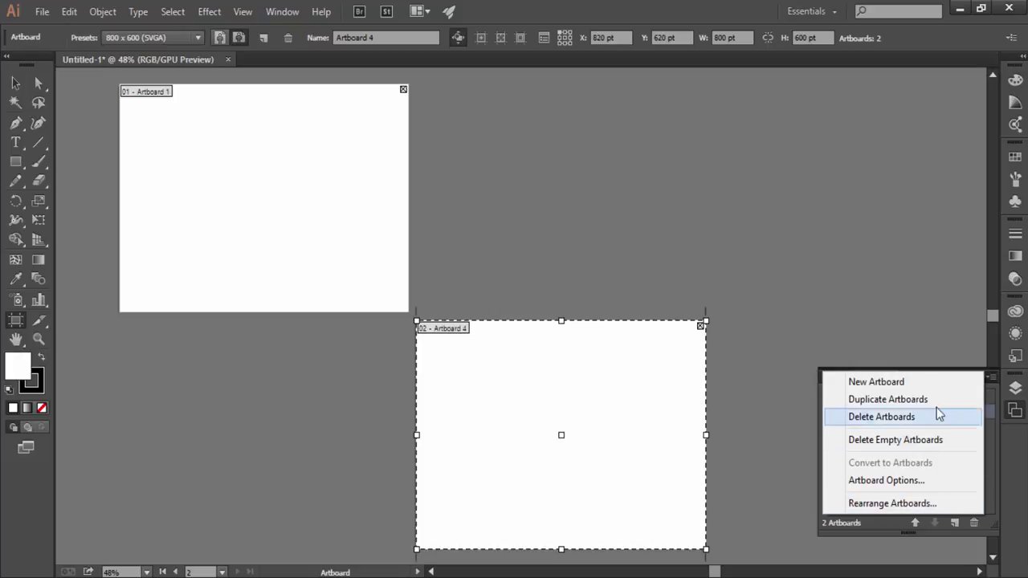
pyautogui.click(832, 316)
pyautogui.press('Escape')
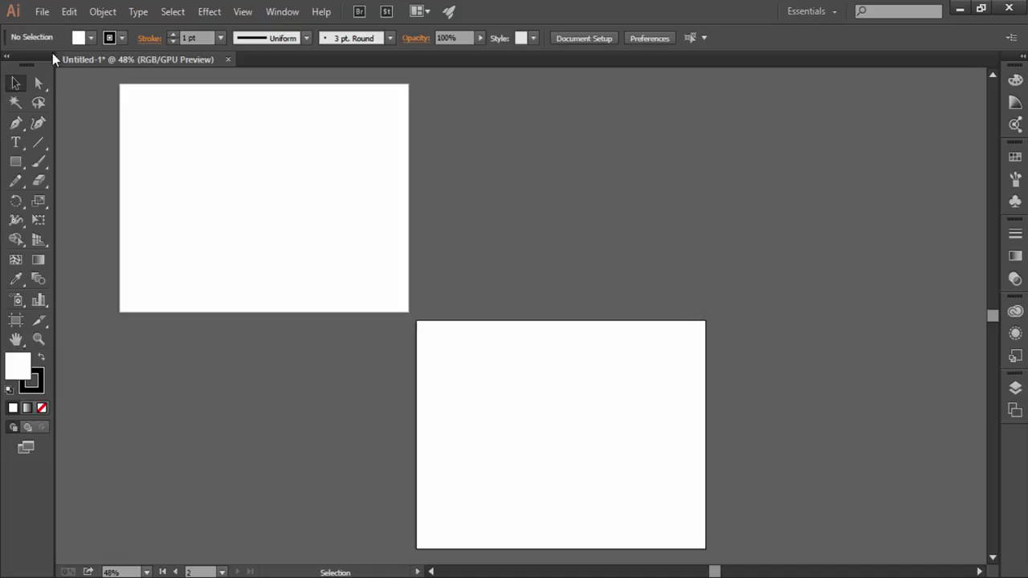
# Create a new Print-profile Letter document (612 x 792 pt) and zoom the view to 25%
pyautogui.click(42, 11)
pyautogui.click(41, 32)
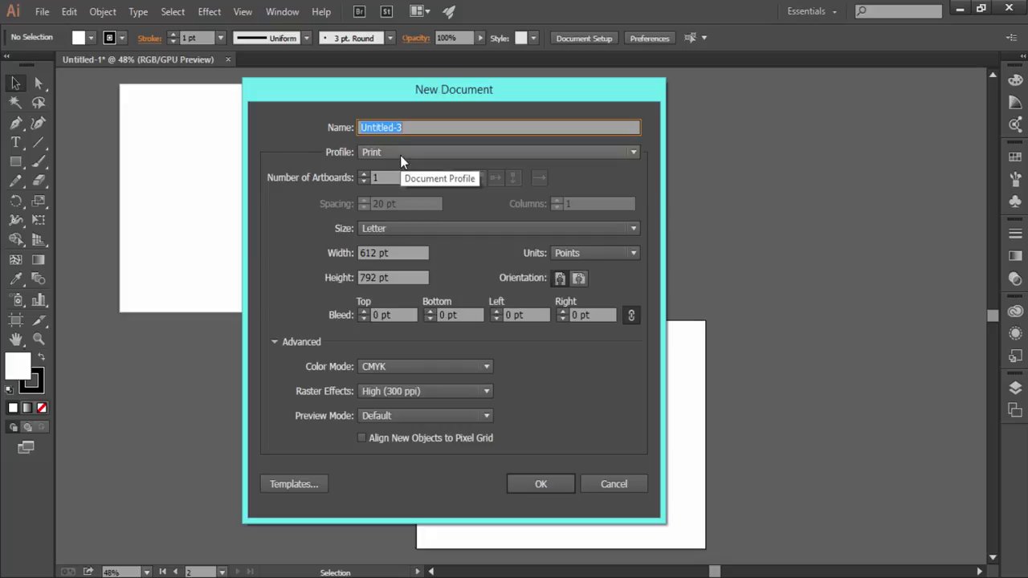
pyautogui.click(400, 155)
pyautogui.click(403, 188)
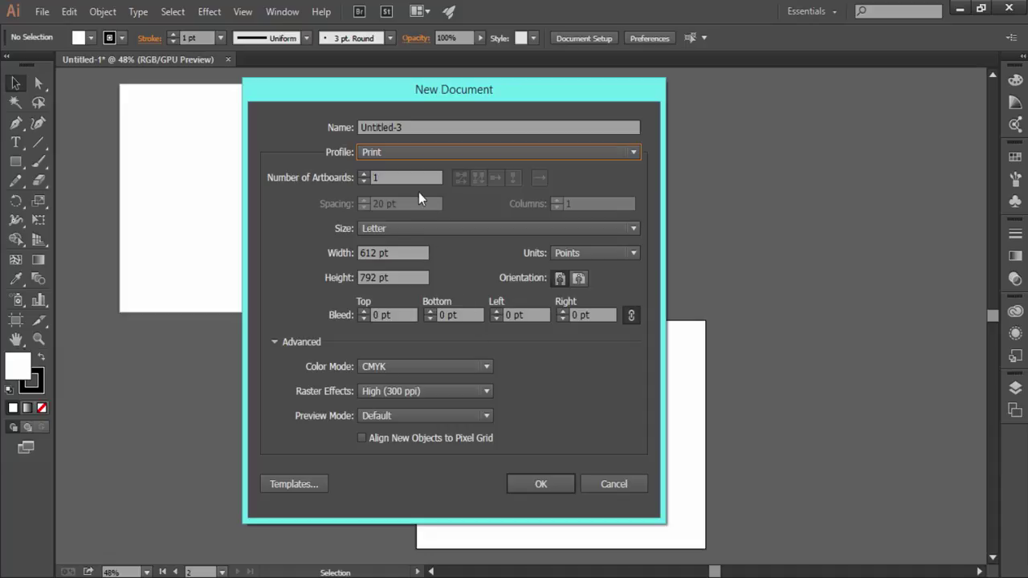
pyautogui.click(533, 483)
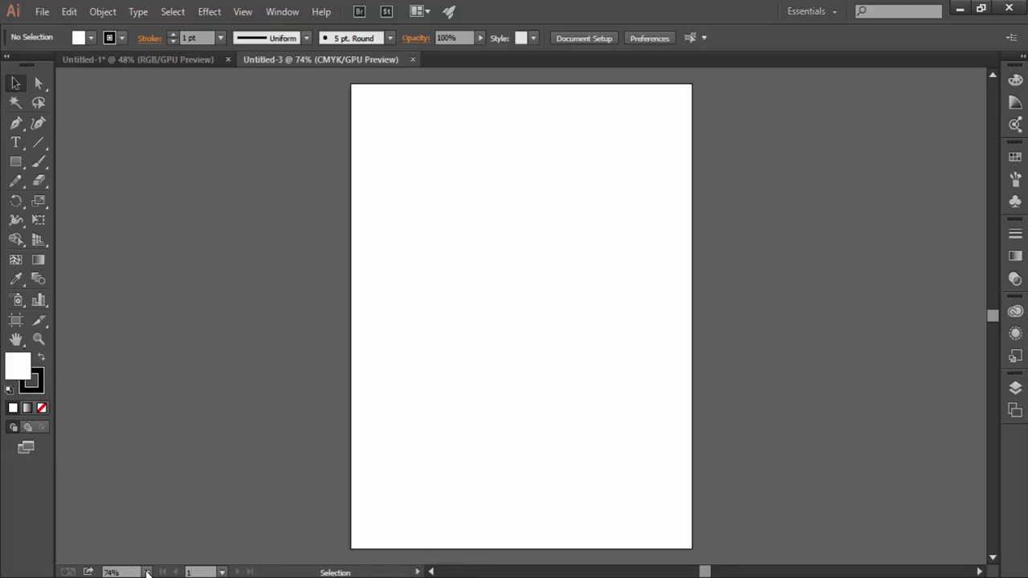
pyautogui.click(146, 572)
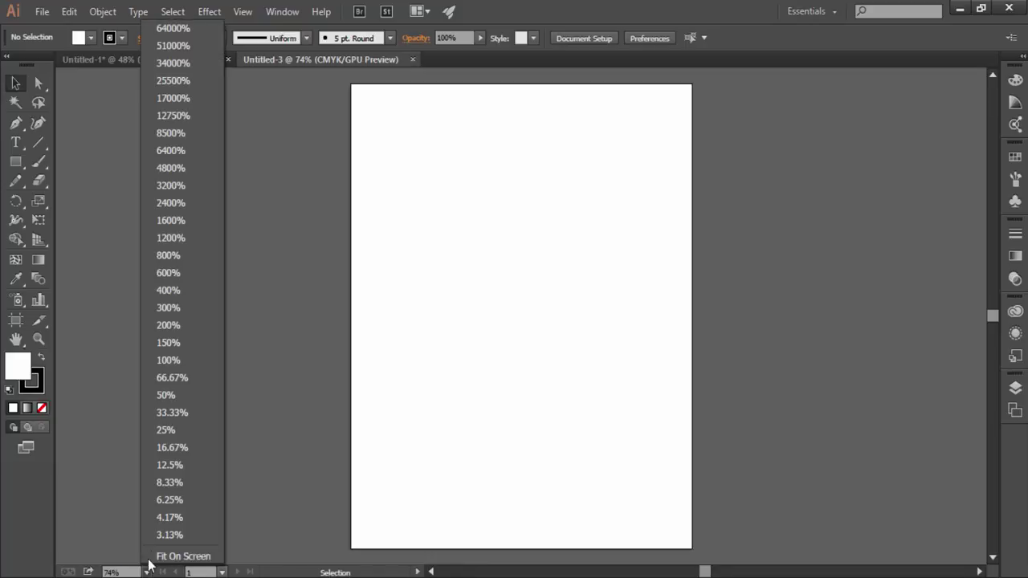
pyautogui.click(176, 431)
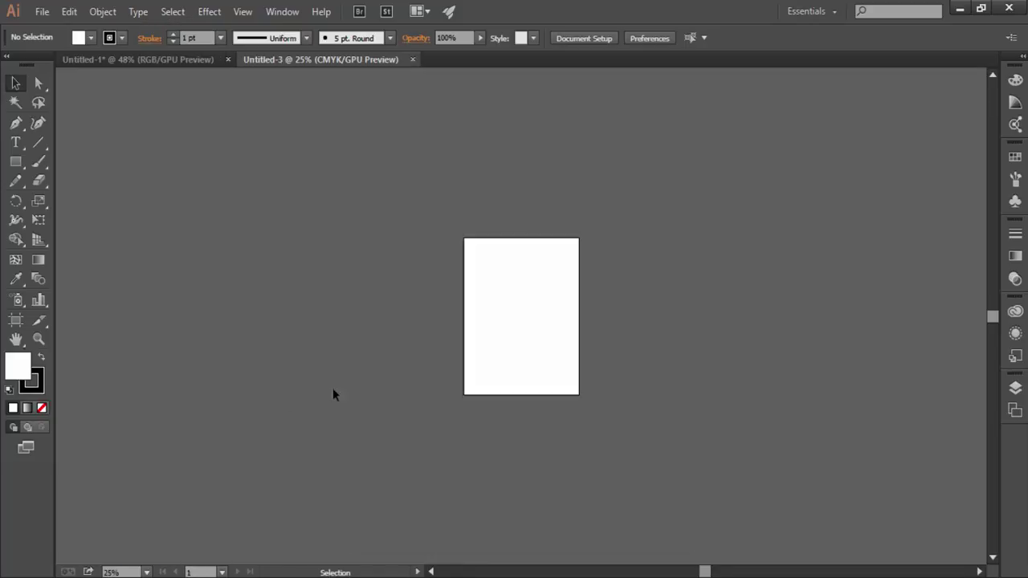
# With the Artboard tool, Alt-drag copies of Artboard 1 to make six artboards in two rows
pyautogui.click(16, 320)
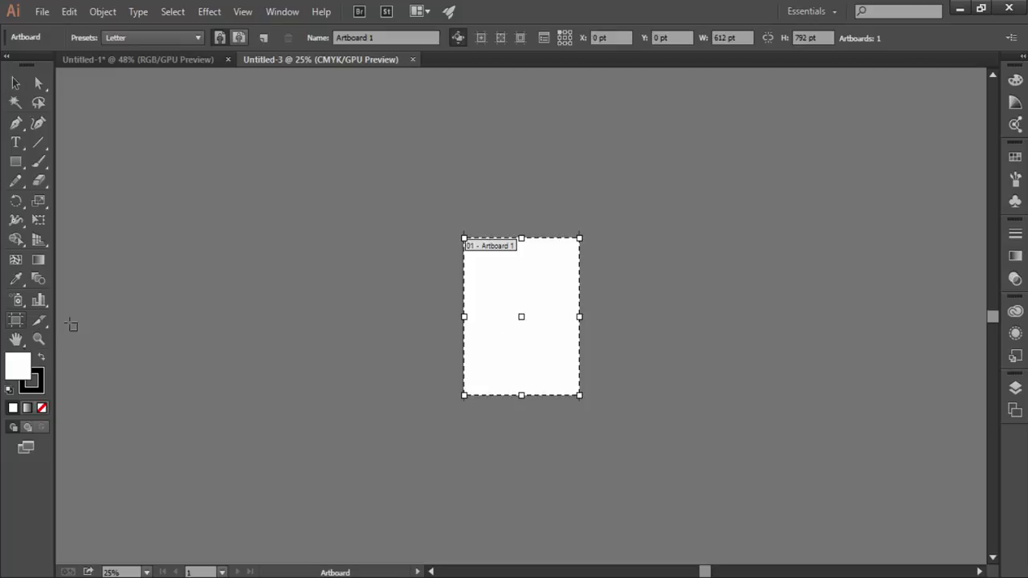
pyautogui.moveTo(508, 313); pyautogui.dragTo(177, 186)
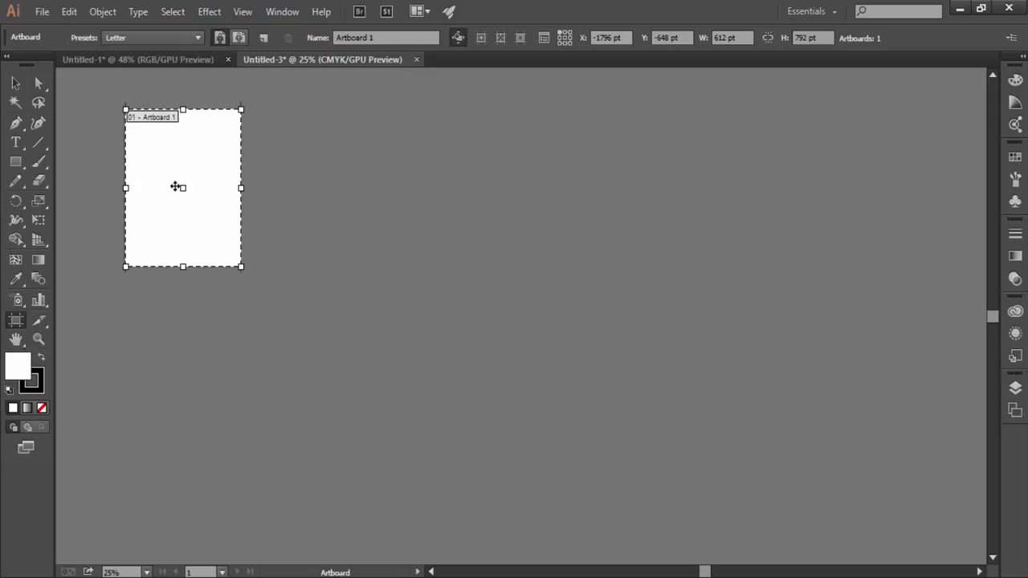
pyautogui.moveTo(177, 186); pyautogui.dragTo(387, 194)
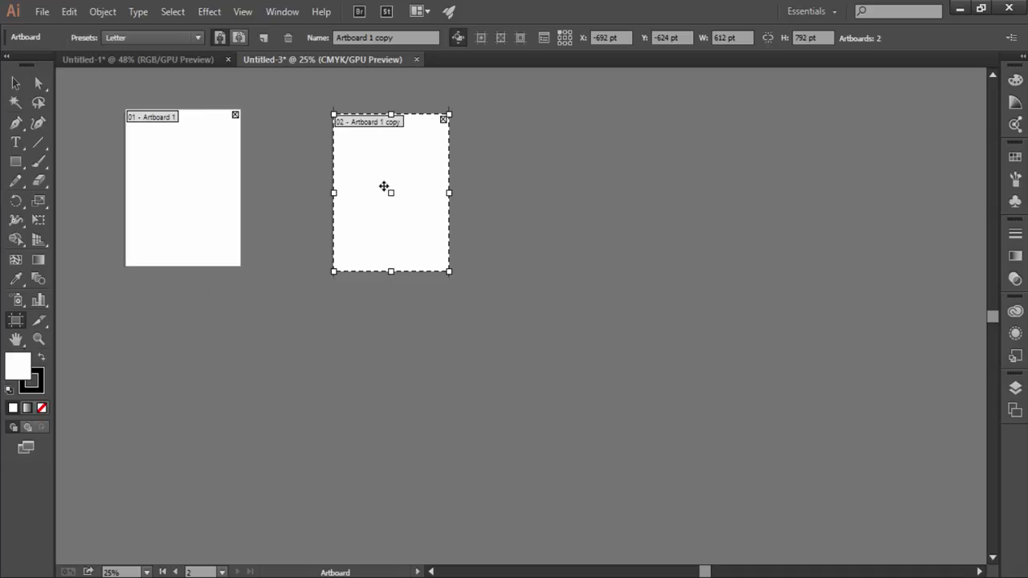
pyautogui.moveTo(230, 178)
pyautogui.mouseDown()
pyautogui.moveTo(603, 205)
pyautogui.moveTo(652, 183)
pyautogui.mouseUp()
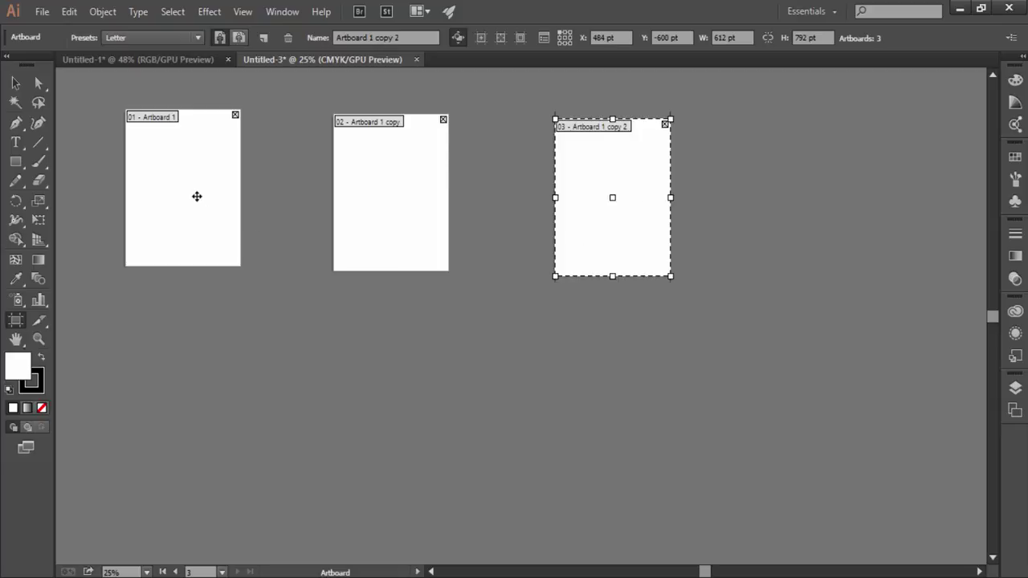
pyautogui.moveTo(195, 194)
pyautogui.mouseDown()
pyautogui.moveTo(202, 273)
pyautogui.moveTo(187, 451)
pyautogui.mouseUp()
pyautogui.moveTo(207, 199)
pyautogui.mouseDown()
pyautogui.moveTo(415, 408)
pyautogui.moveTo(431, 436)
pyautogui.moveTo(420, 441)
pyautogui.mouseUp()
pyautogui.moveTo(211, 168)
pyautogui.mouseDown()
pyautogui.moveTo(517, 324)
pyautogui.moveTo(647, 416)
pyautogui.mouseUp()
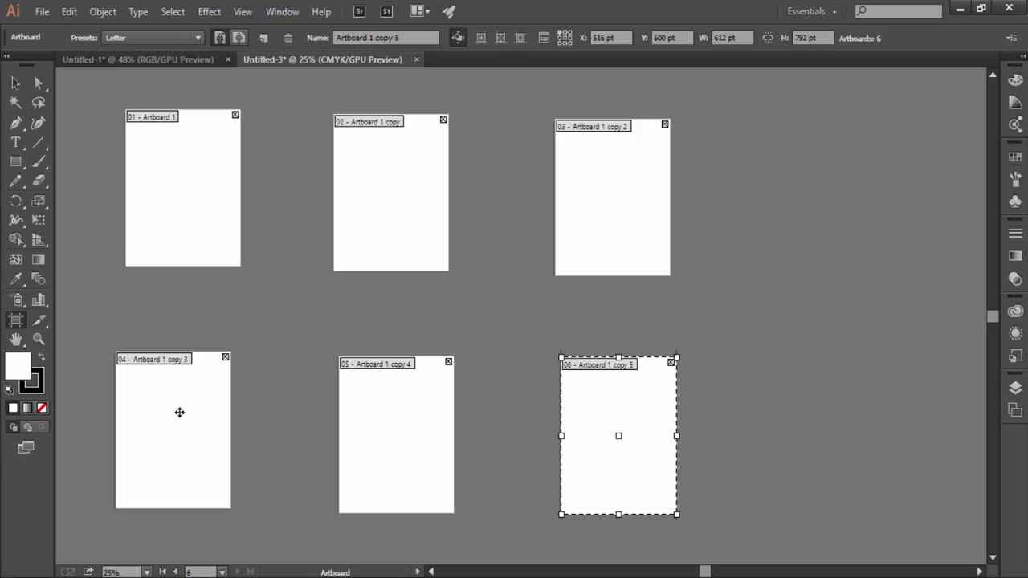
# Rearrange the artboards so 04–06 form the top row and 01–03 the bottom row
pyautogui.moveTo(179, 411)
pyautogui.mouseDown()
pyautogui.moveTo(163, 160)
pyautogui.moveTo(218, 396)
pyautogui.mouseUp()
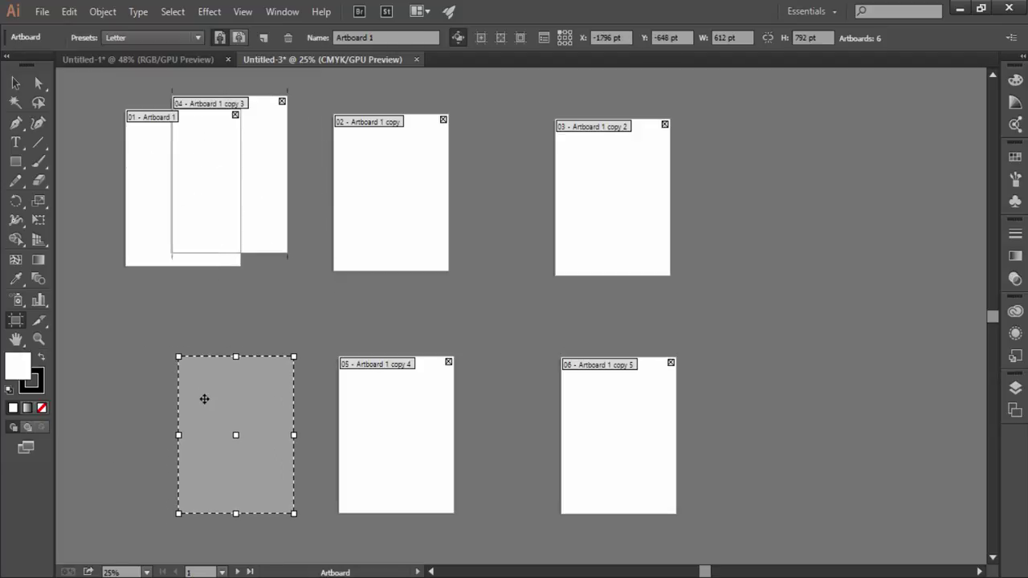
pyautogui.moveTo(371, 415); pyautogui.dragTo(397, 157)
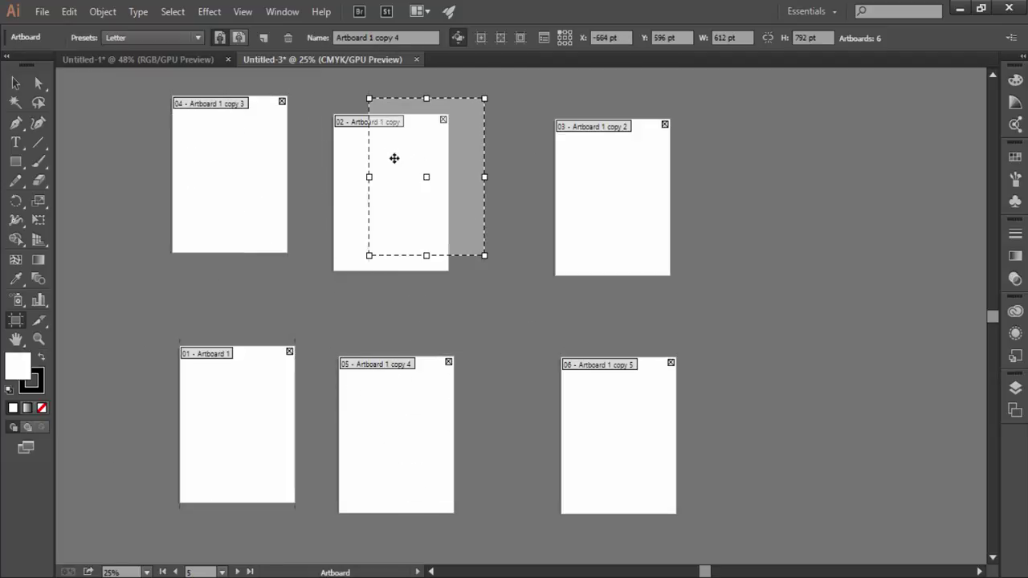
pyautogui.moveTo(348, 181)
pyautogui.mouseDown()
pyautogui.moveTo(399, 441)
pyautogui.moveTo(396, 409)
pyautogui.moveTo(386, 413)
pyautogui.mouseUp()
pyautogui.moveTo(585, 254); pyautogui.dragTo(622, 458)
pyautogui.moveTo(571, 415)
pyautogui.mouseDown()
pyautogui.moveTo(548, 244)
pyautogui.moveTo(573, 155)
pyautogui.moveTo(571, 175)
pyautogui.mouseUp()
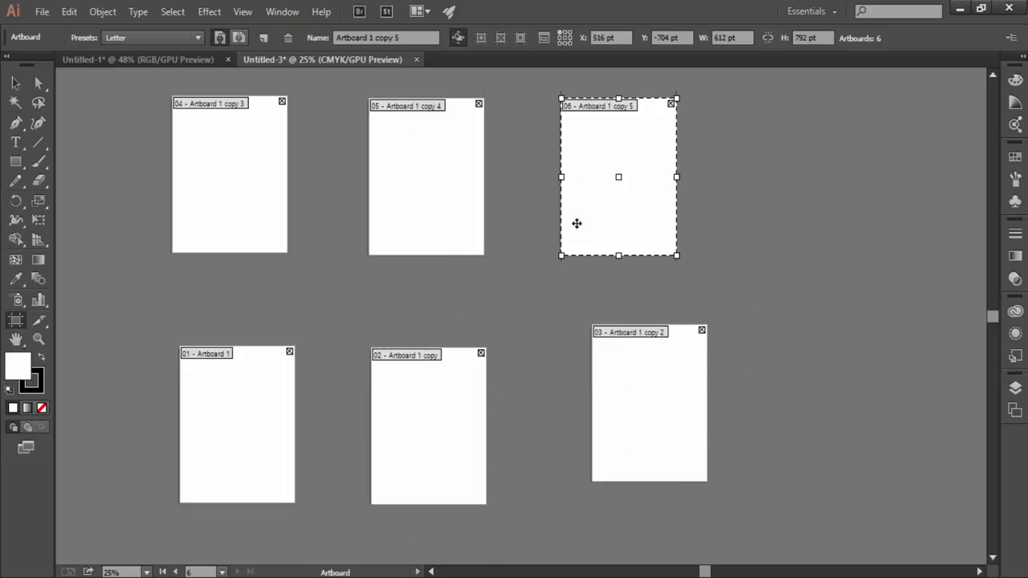
# Switch to the Blob Brush Tool with a black fill
pyautogui.press('Escape')
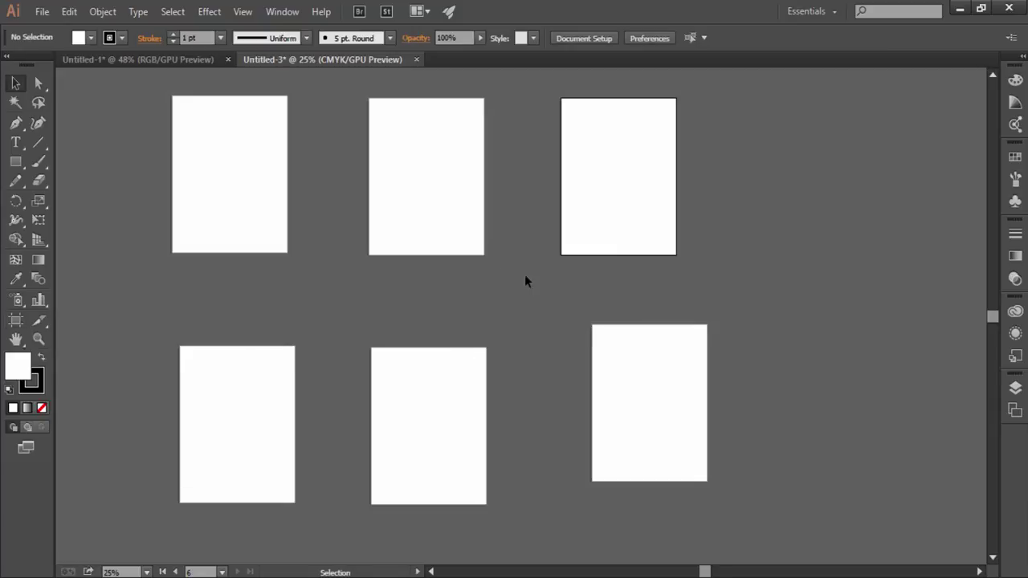
pyautogui.click(41, 162)
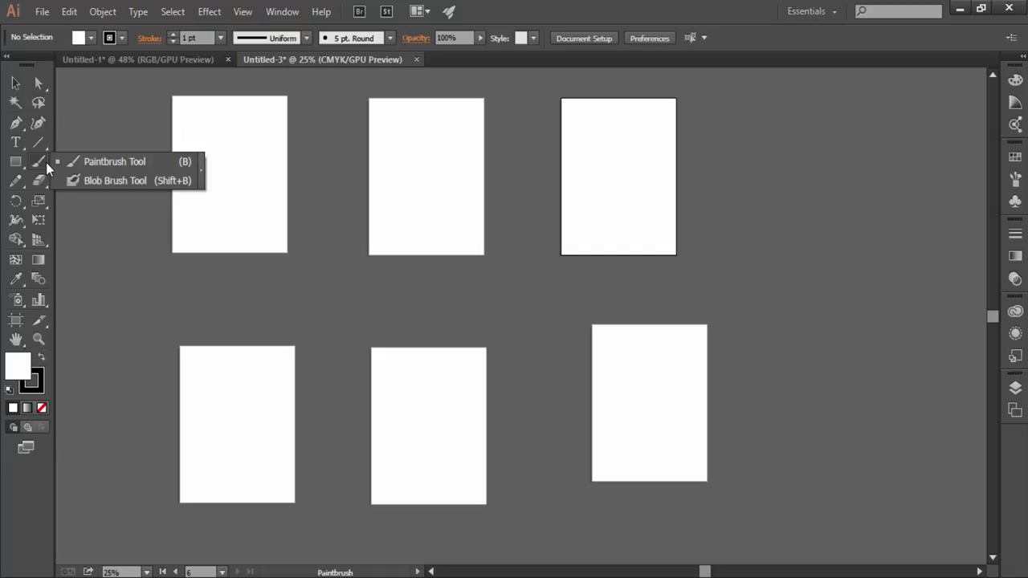
pyautogui.moveTo(46, 162); pyautogui.dragTo(67, 179)
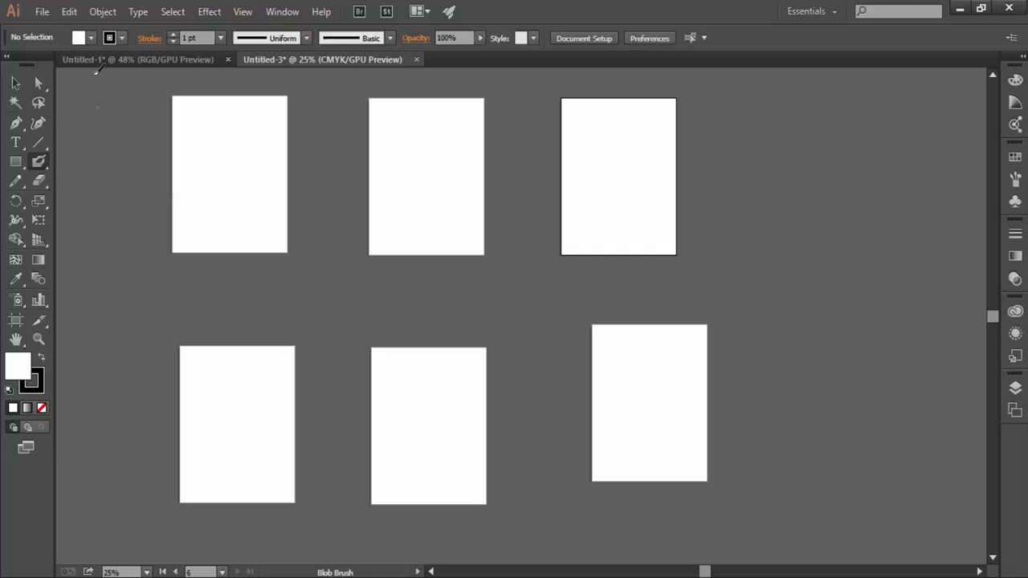
pyautogui.click(90, 44)
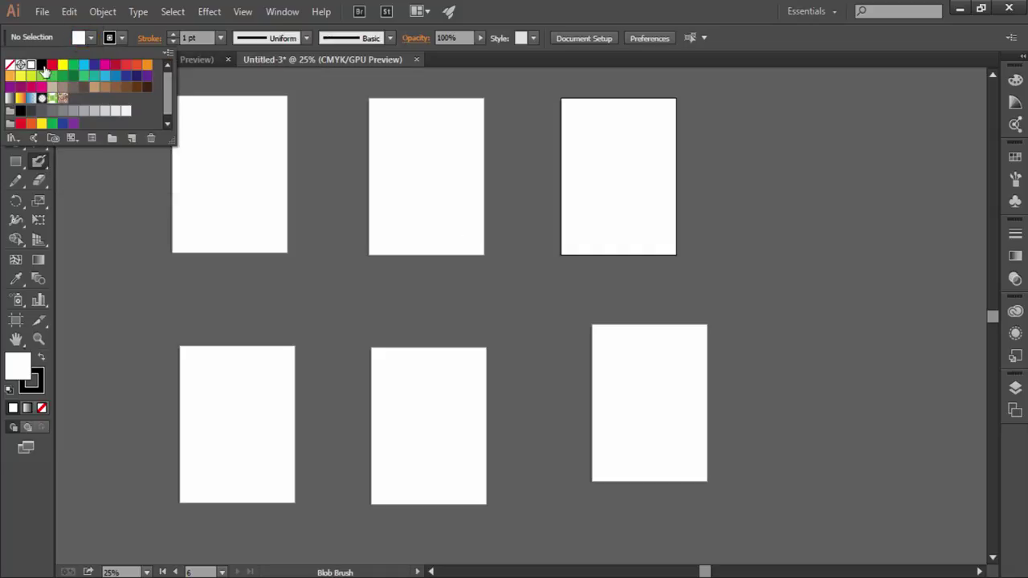
pyautogui.click(42, 64)
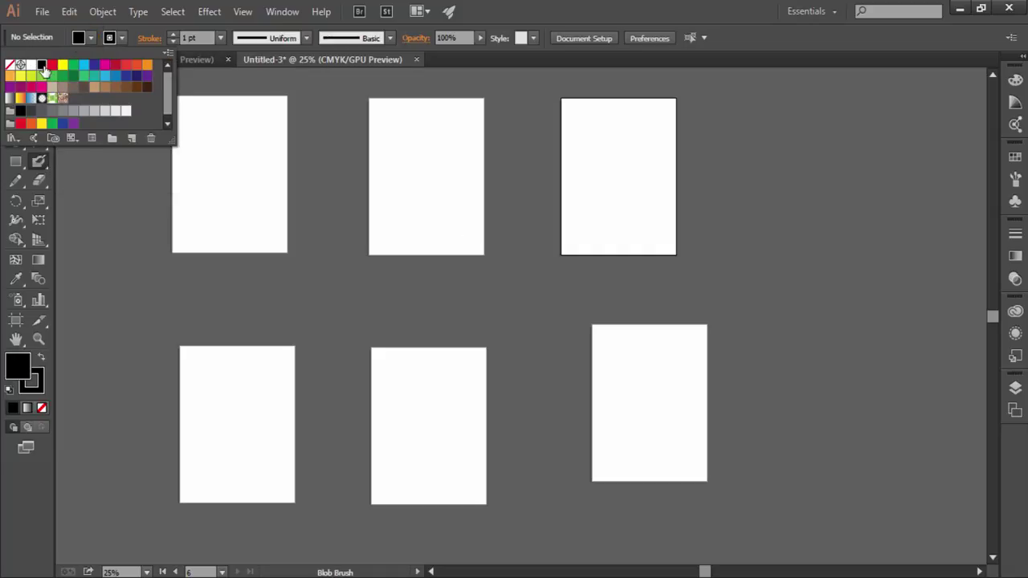
pyautogui.click(108, 203)
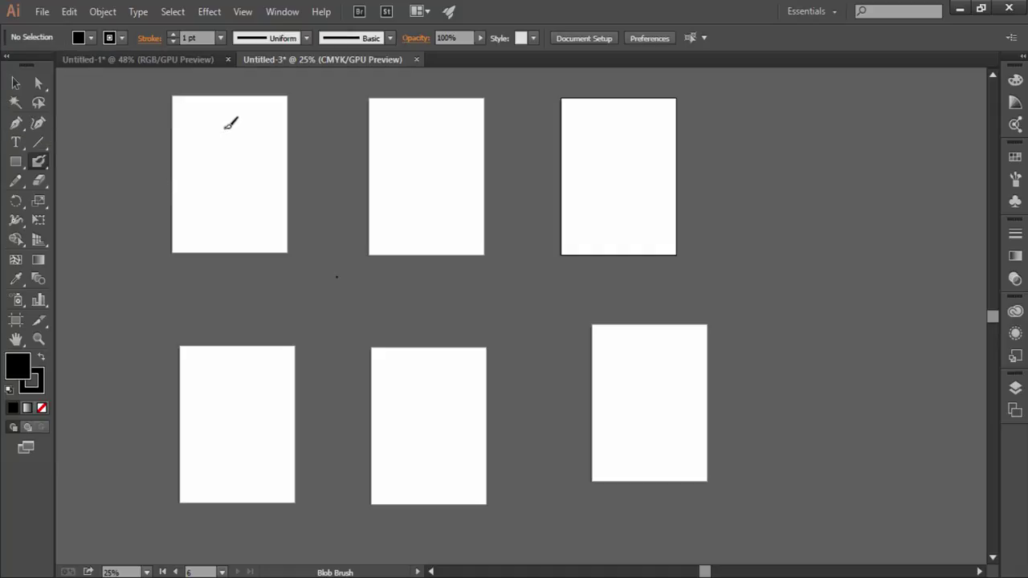
# Brush the digits 1–3 across the top artboards and 4–6 across the bottom ones
pyautogui.moveTo(225, 128); pyautogui.dragTo(221, 213)
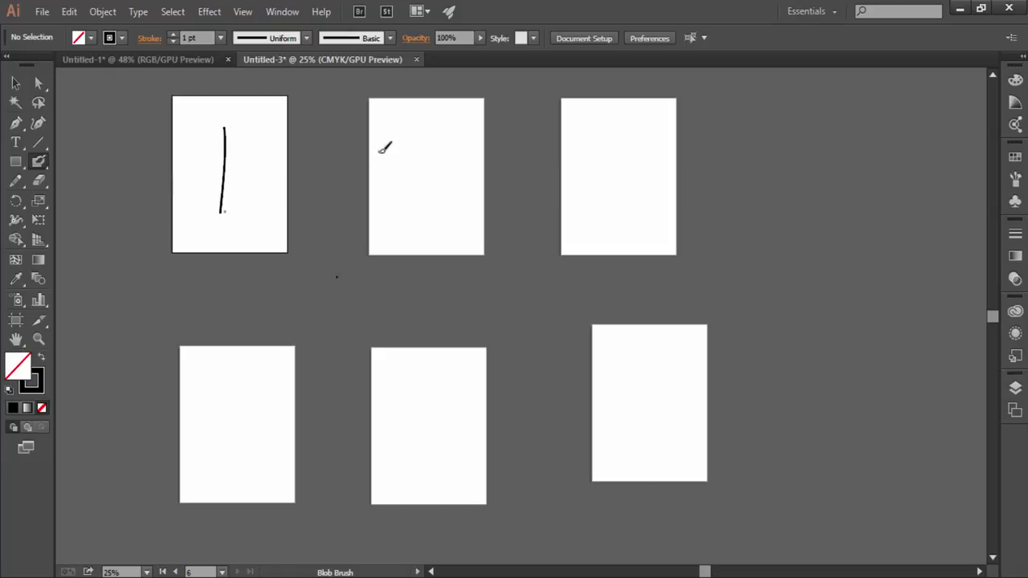
pyautogui.moveTo(404, 136)
pyautogui.mouseDown()
pyautogui.moveTo(408, 190)
pyautogui.moveTo(454, 199)
pyautogui.mouseUp()
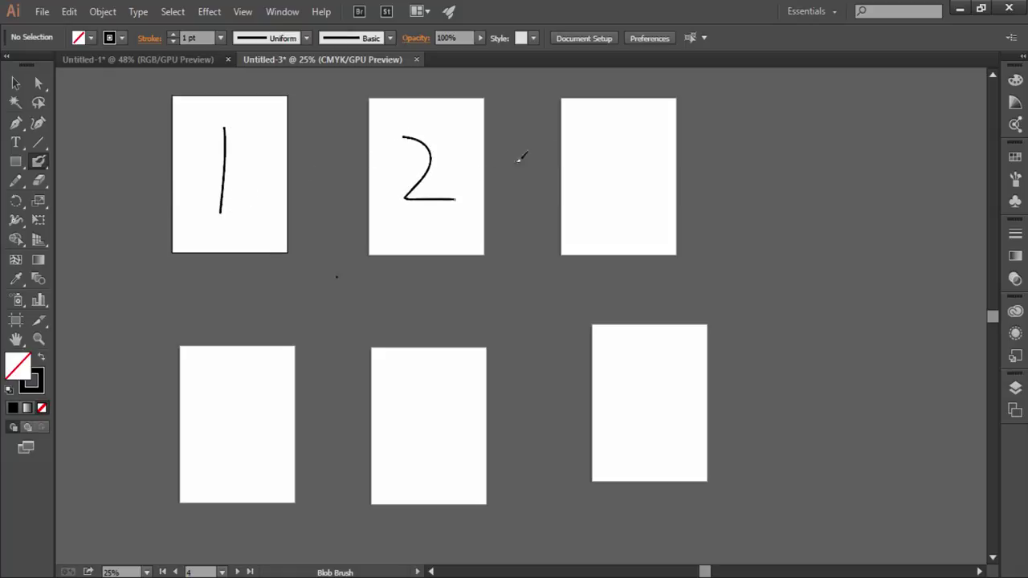
pyautogui.moveTo(597, 141); pyautogui.dragTo(591, 211)
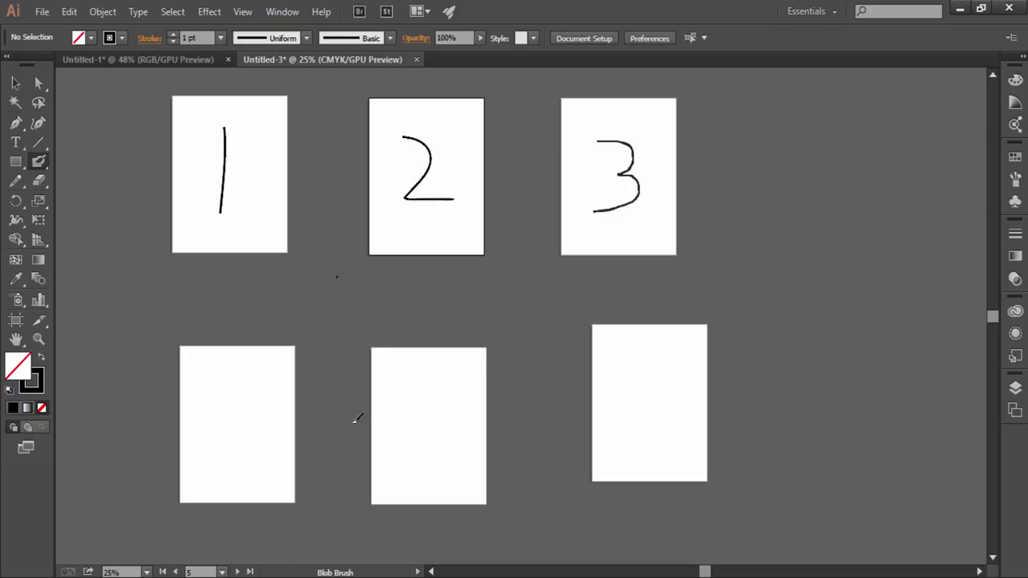
pyautogui.moveTo(243, 384); pyautogui.dragTo(273, 470)
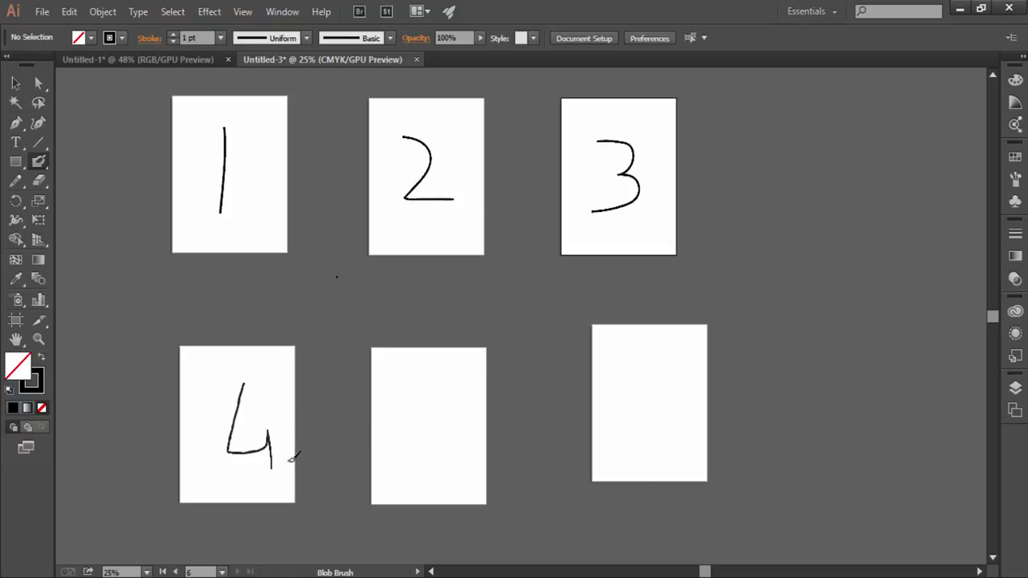
pyautogui.moveTo(446, 395); pyautogui.dragTo(419, 444)
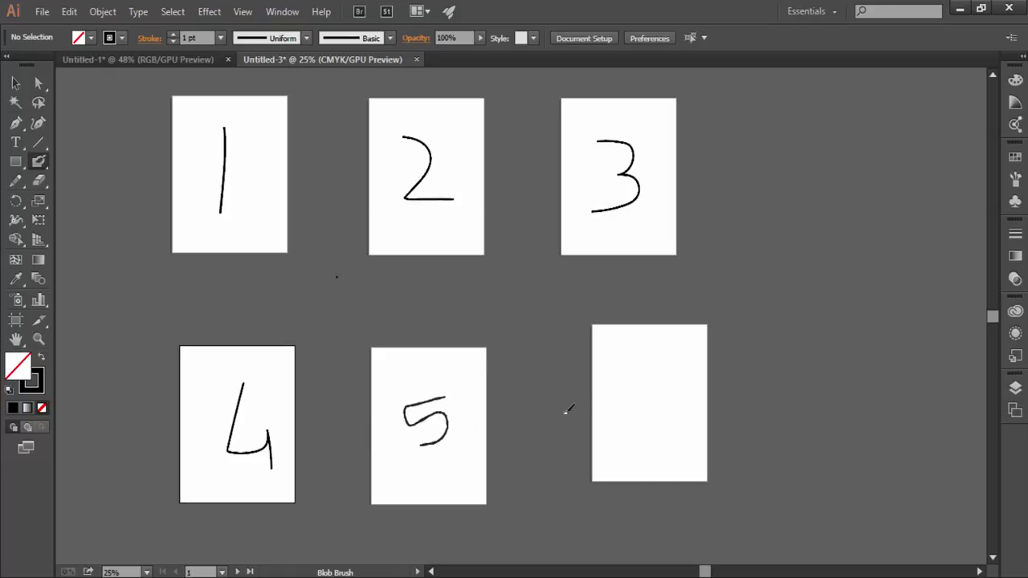
pyautogui.moveTo(639, 366); pyautogui.dragTo(613, 405)
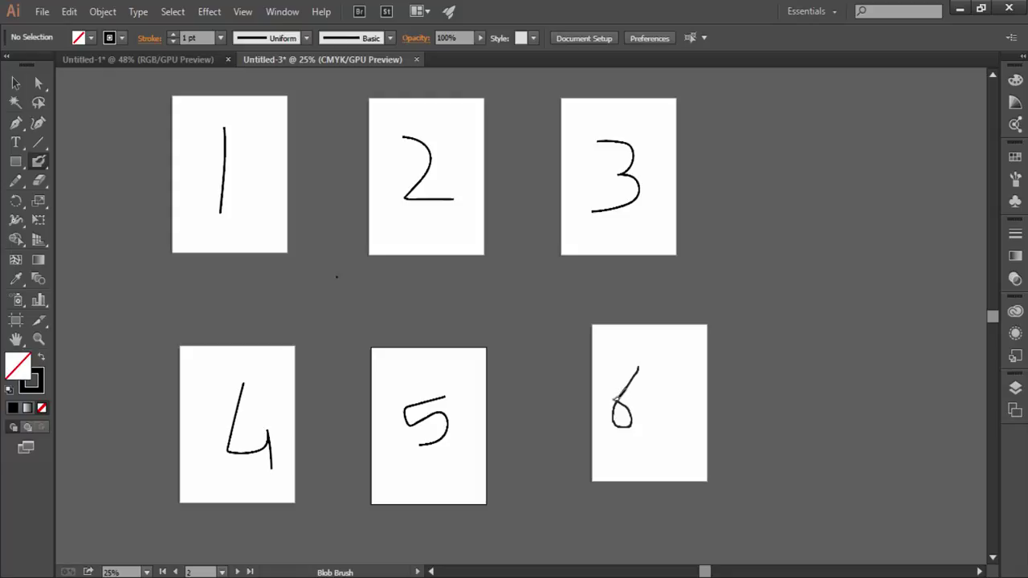
# With the Artboard tool, rename the first three artboards one, two and three
pyautogui.click(26, 325)
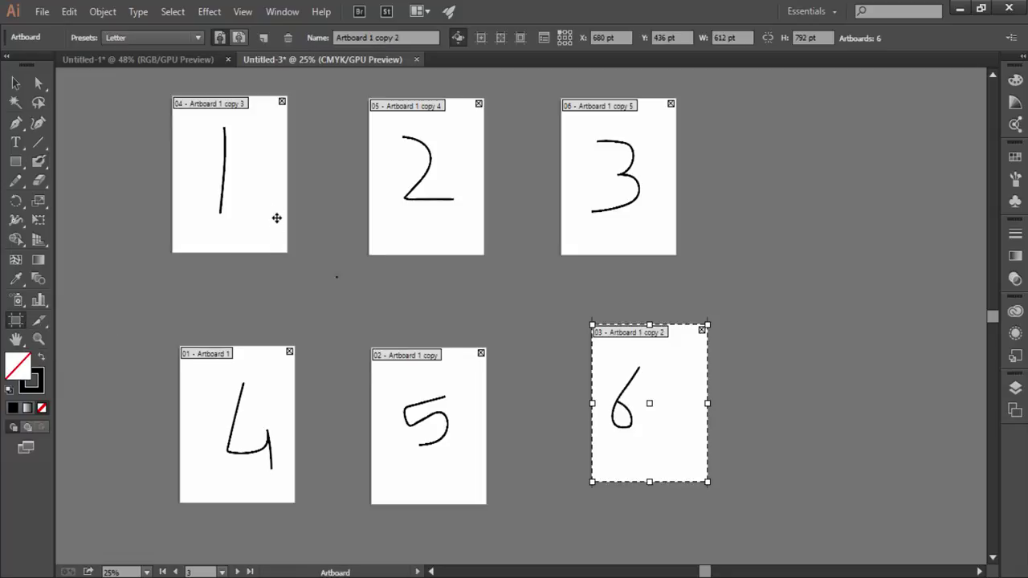
pyautogui.click(260, 183)
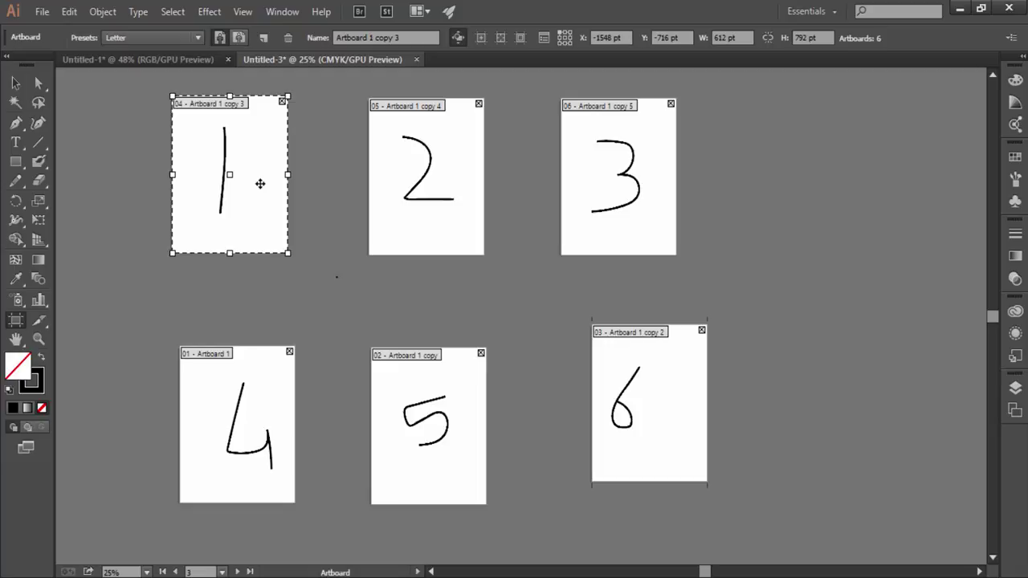
pyautogui.moveTo(413, 38); pyautogui.dragTo(268, 41)
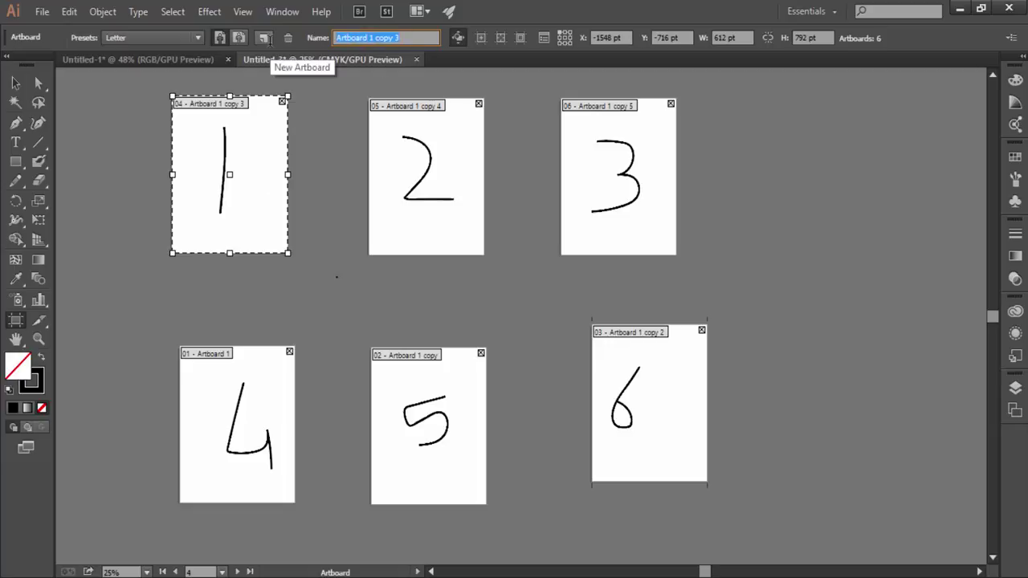
pyautogui.write('one')
pyautogui.click(425, 161)
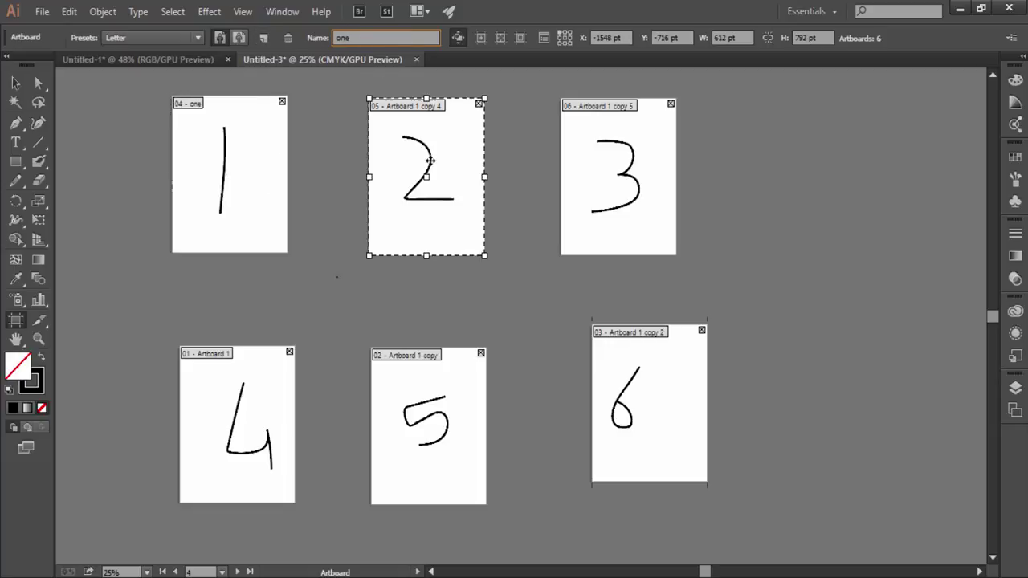
pyautogui.moveTo(405, 38); pyautogui.dragTo(305, 37)
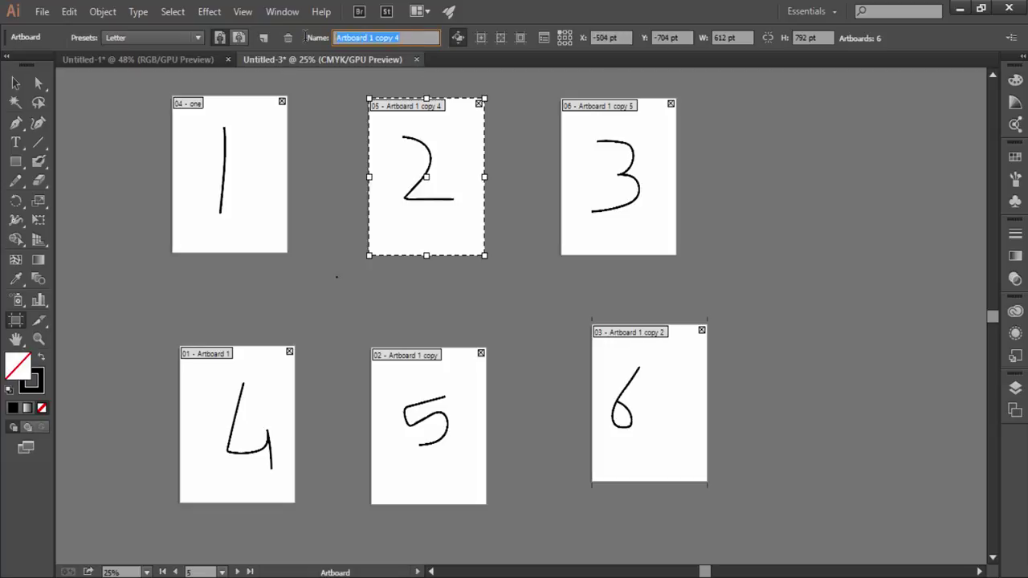
pyautogui.write('two')
pyautogui.click(559, 130)
pyautogui.moveTo(408, 38); pyautogui.dragTo(335, 37)
pyautogui.write('three')
# Rename the remaining artboards four, five and six, then exit artboard editing with Shift+B
pyautogui.click(264, 363)
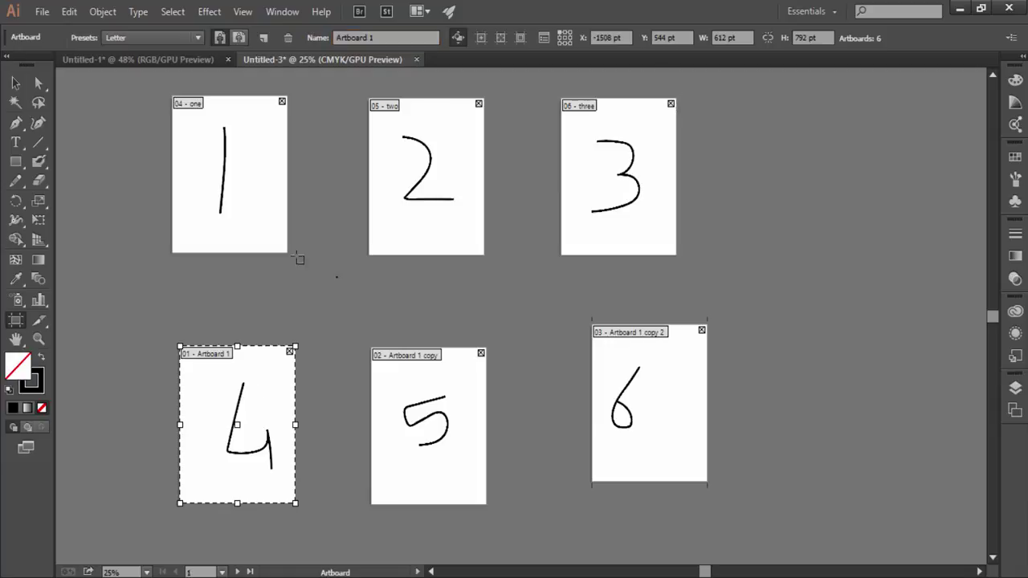
pyautogui.moveTo(433, 37); pyautogui.dragTo(336, 38)
pyautogui.write('four')
pyautogui.click(414, 379)
pyautogui.click(391, 35)
pyautogui.write('five')
pyautogui.click(637, 388)
pyautogui.moveTo(433, 37); pyautogui.dragTo(335, 37)
pyautogui.write('s')
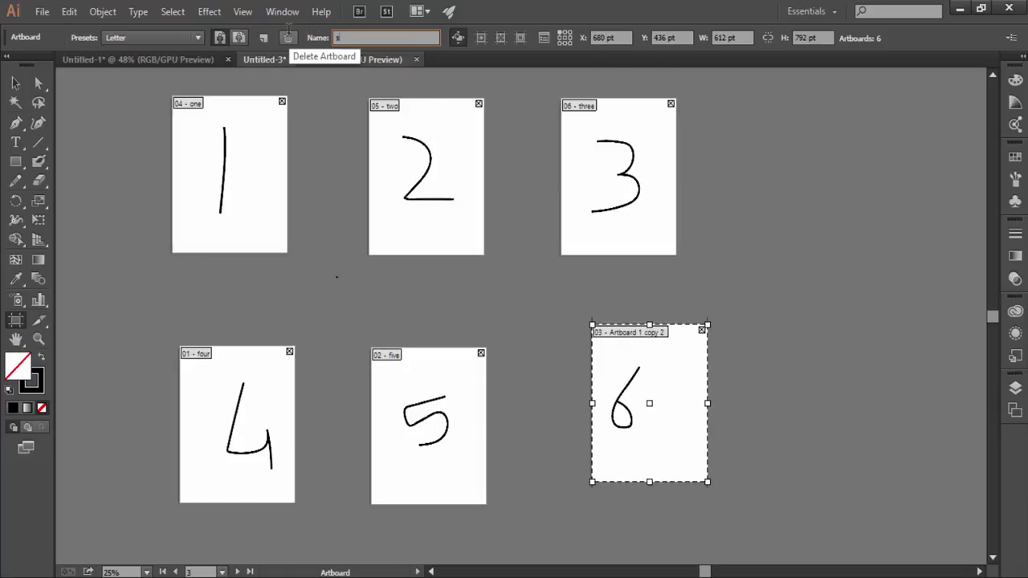
pyautogui.write('ix')
pyautogui.press('Return')
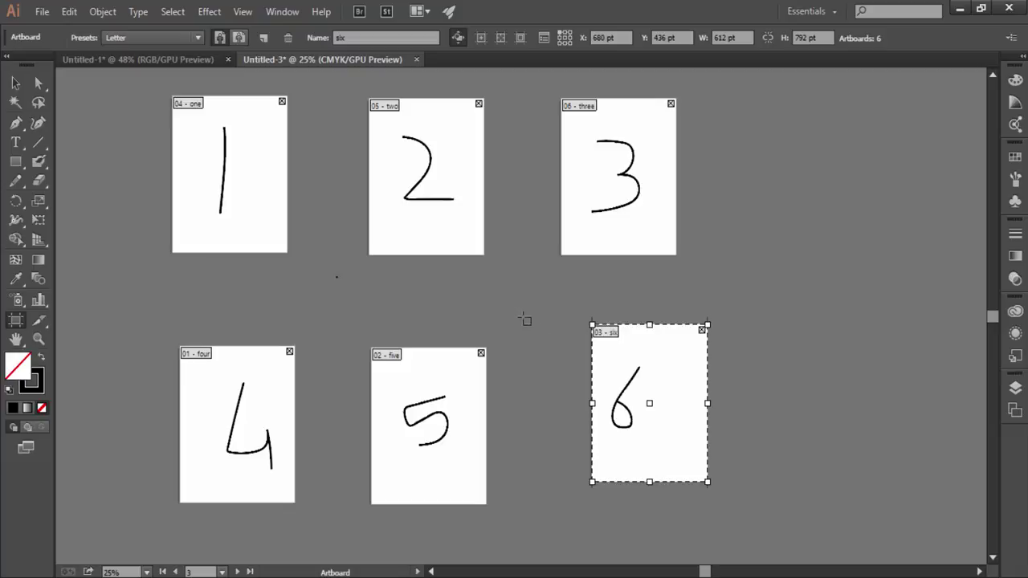
pyautogui.hotkey('shift', 'b')
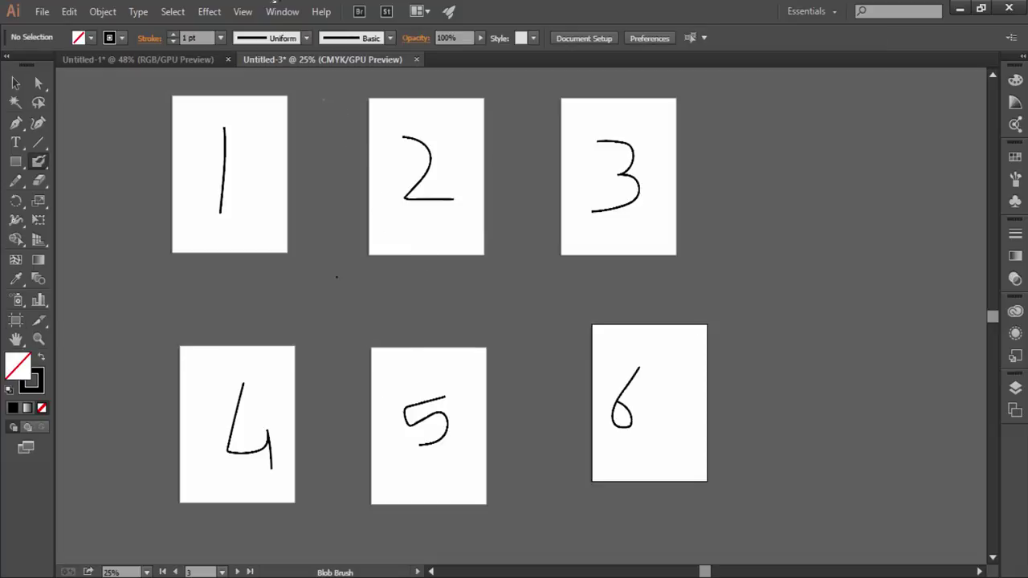
# Show the Artboards panel from the Window menu and select the artboard named 'one'
pyautogui.click(282, 11)
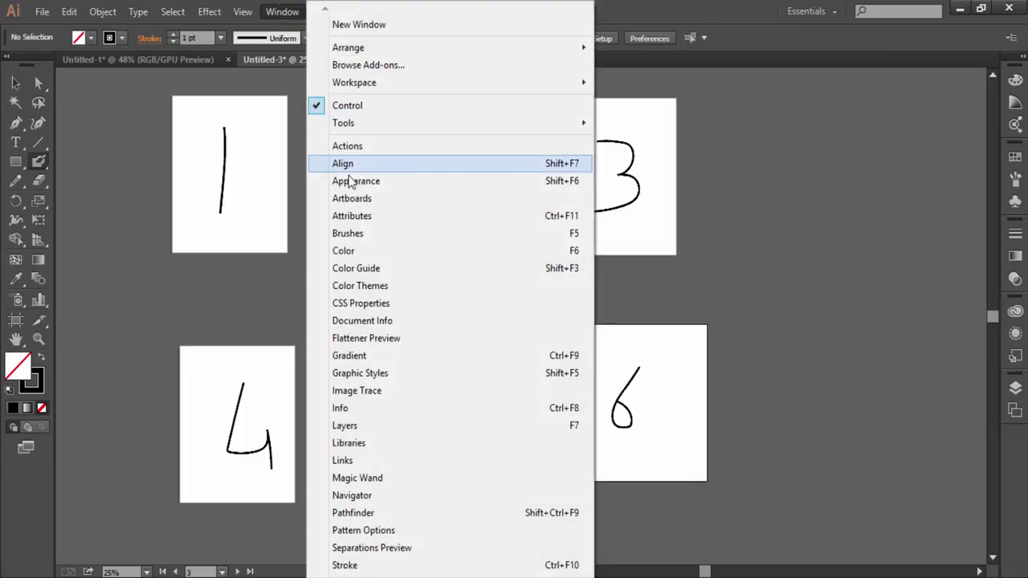
pyautogui.click(351, 198)
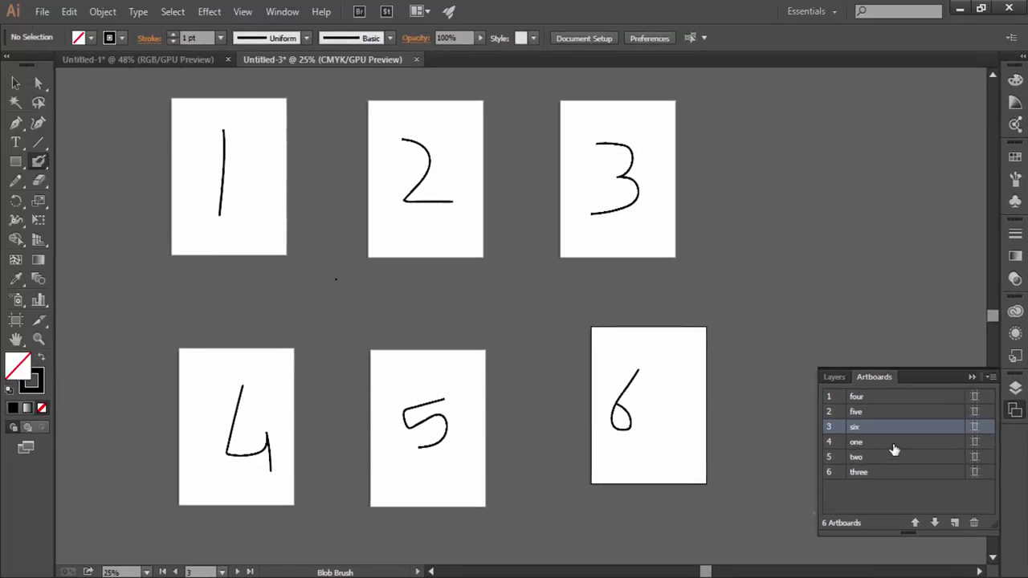
pyautogui.click(893, 442)
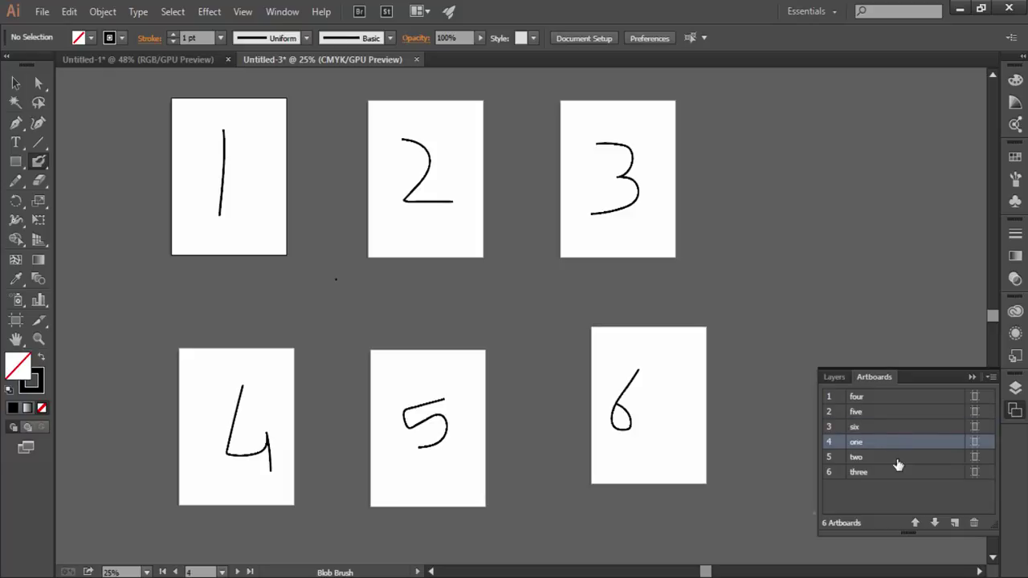
# Move artboard 'one' to the top of the list and 'six' to the bottom
pyautogui.click(909, 525)
pyautogui.click(910, 525)
pyautogui.click(910, 525)
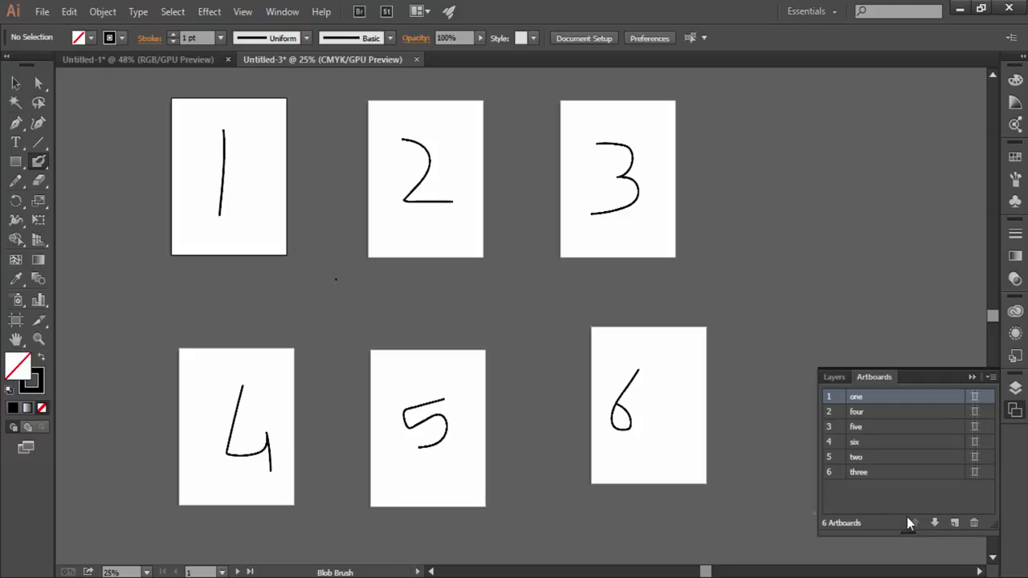
pyautogui.click(901, 443)
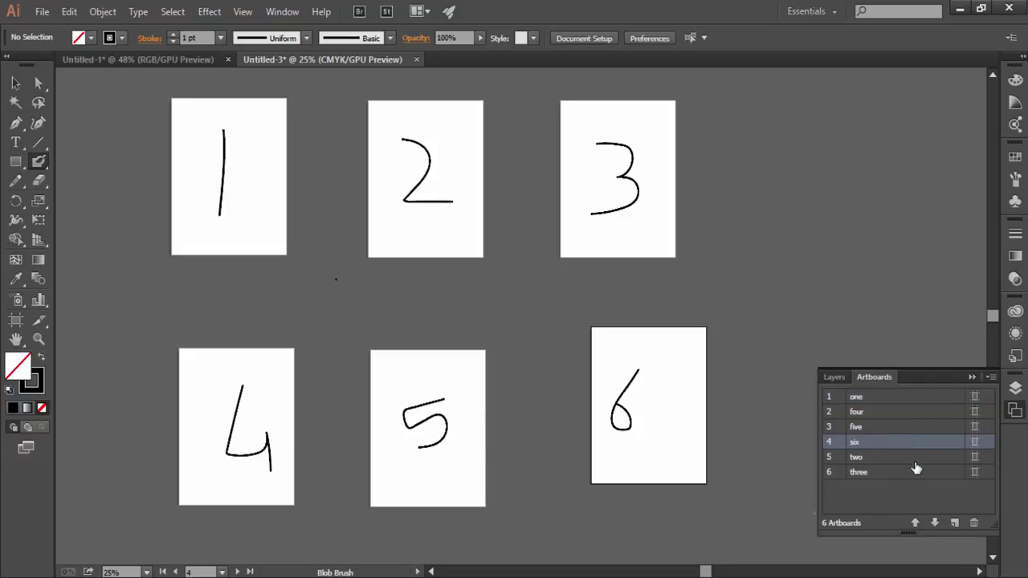
pyautogui.click(934, 522)
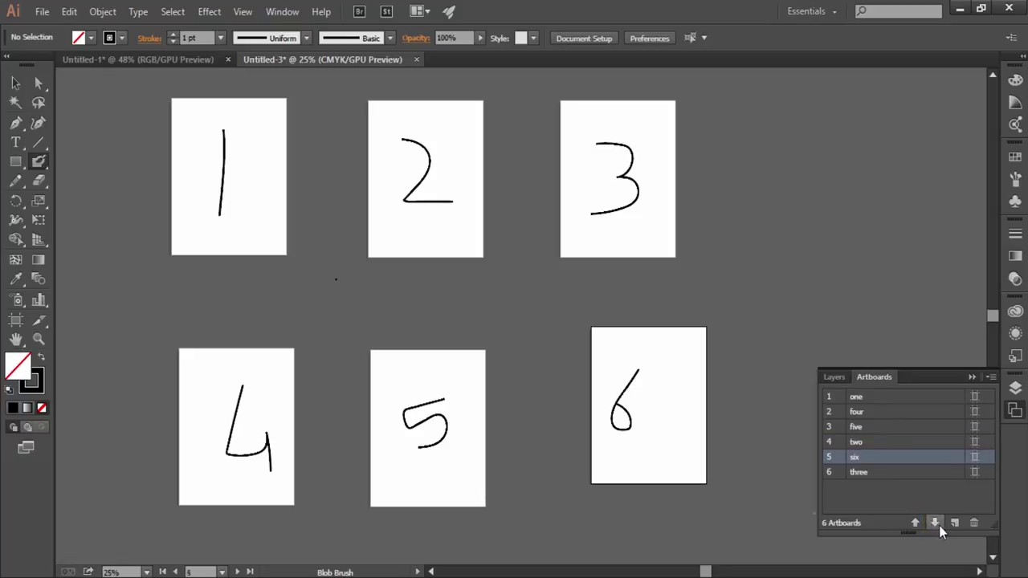
pyautogui.click(934, 522)
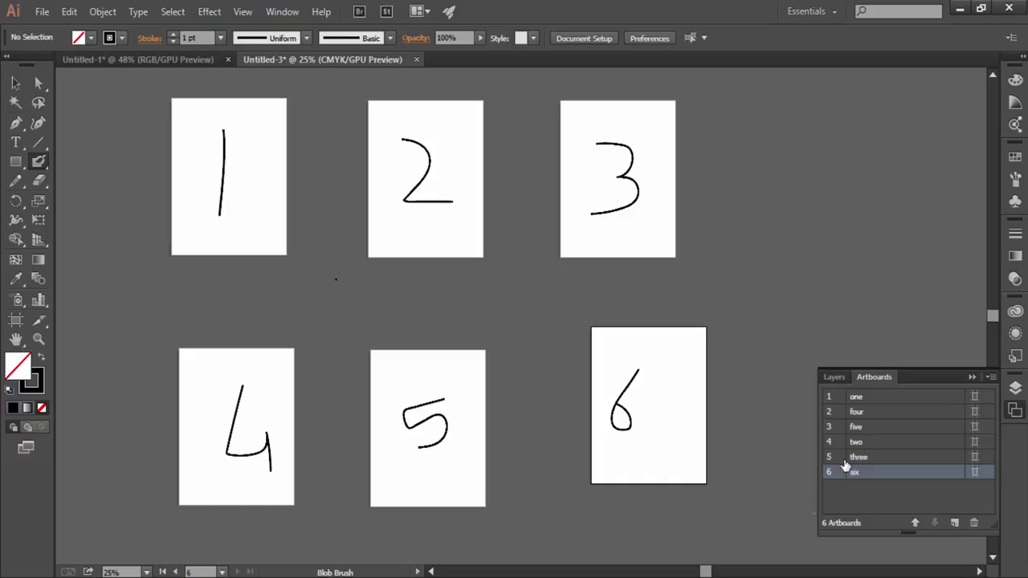
# Drag artboards 'four' and 'five' together to sit just above 'six'
pyautogui.click(900, 414)
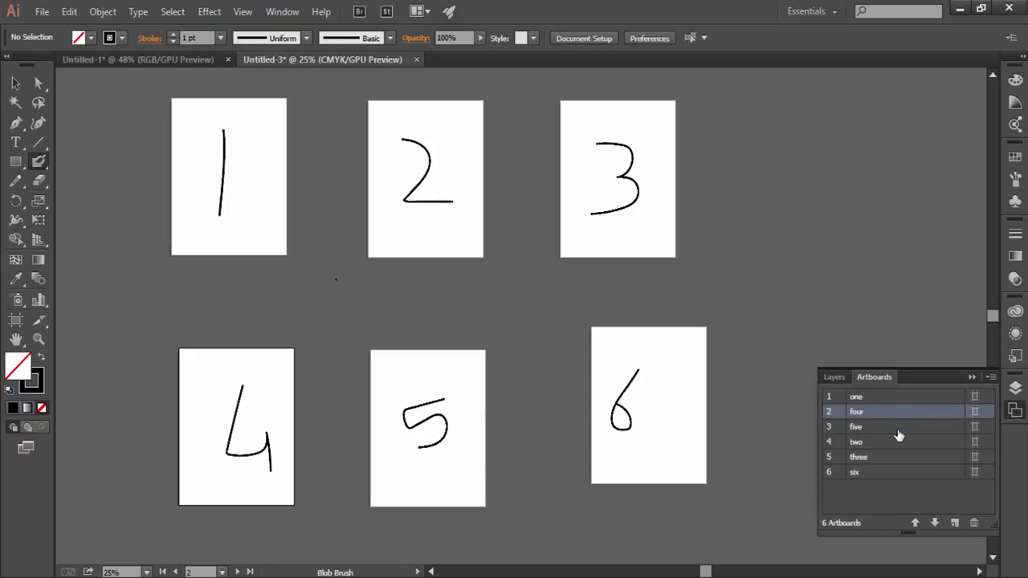
pyautogui.keyDown('shift'); pyautogui.click(899, 427); pyautogui.keyUp('shift')
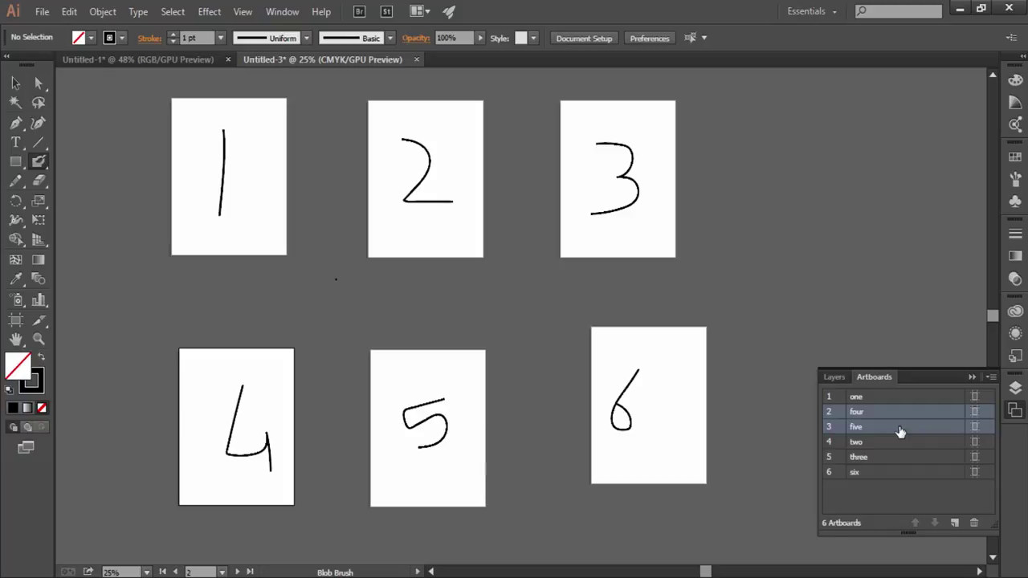
pyautogui.moveTo(899, 432); pyautogui.dragTo(893, 464)
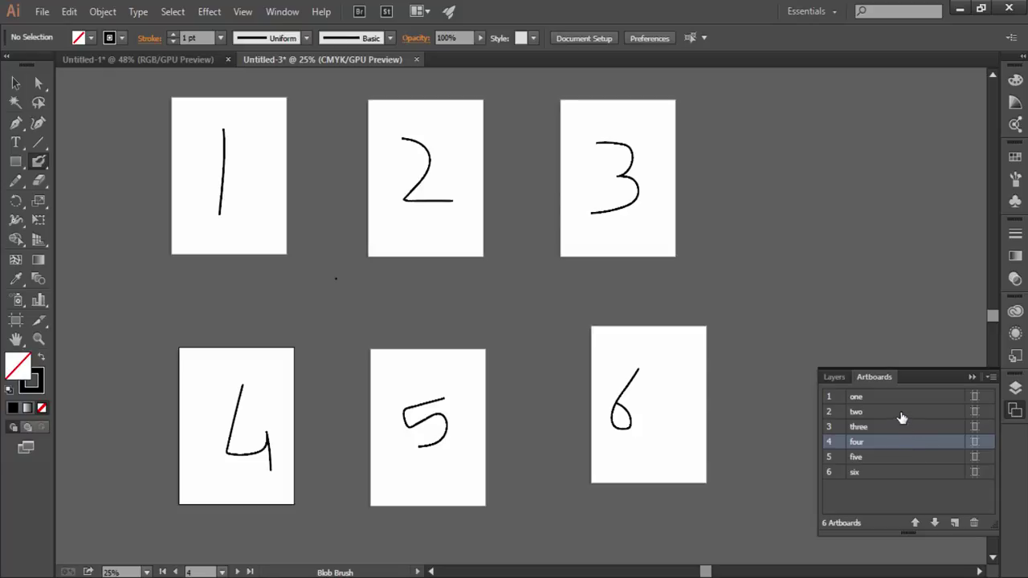
pyautogui.click(901, 416)
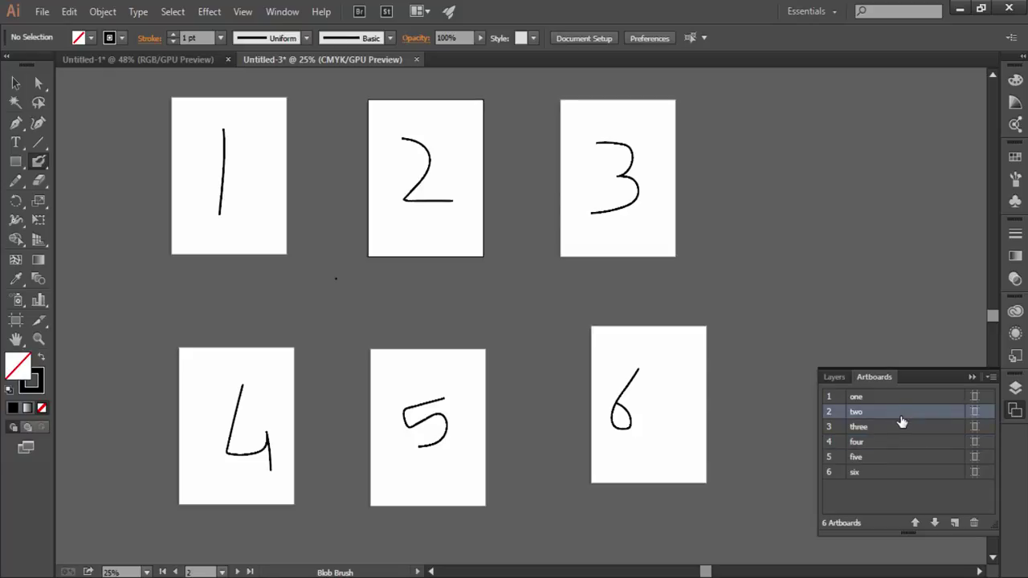
pyautogui.keyDown('shift'); pyautogui.click(903, 472); pyautogui.keyUp('shift')
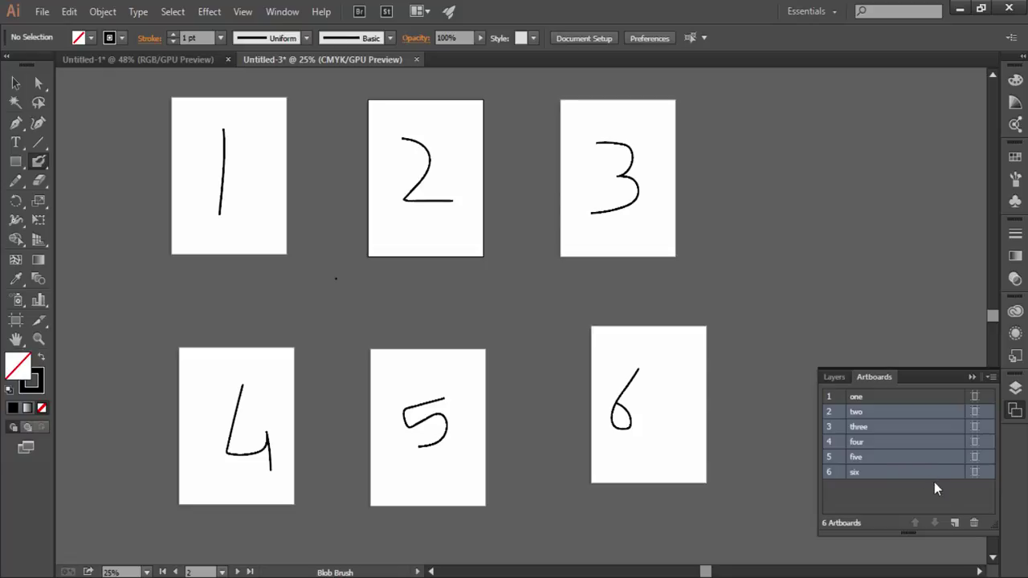
pyautogui.click(974, 522)
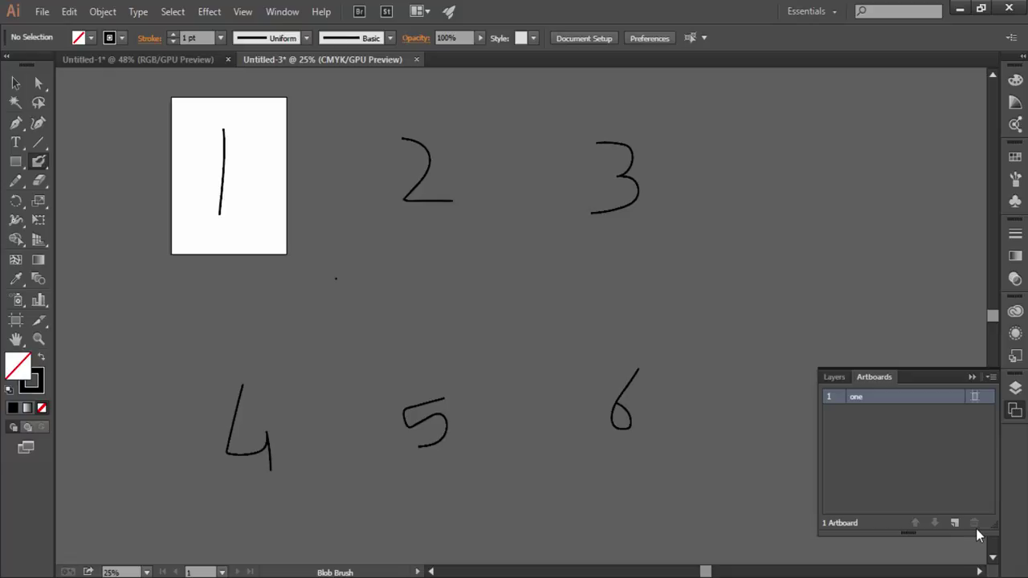
pyautogui.hotkey('ctrl', 'z')
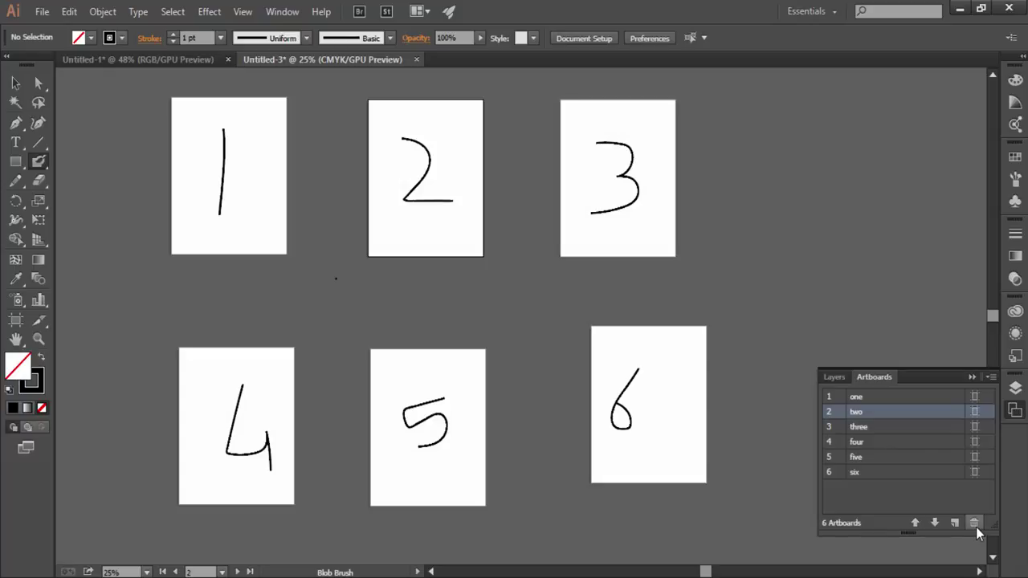
pyautogui.keyDown('shift'); pyautogui.click(875, 472); pyautogui.keyUp('shift')
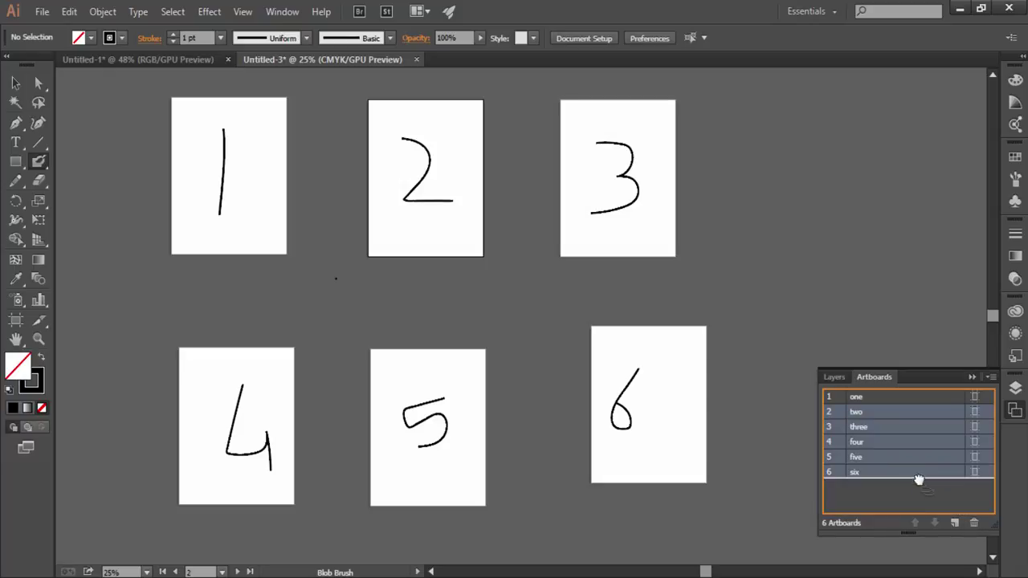
pyautogui.click(975, 523)
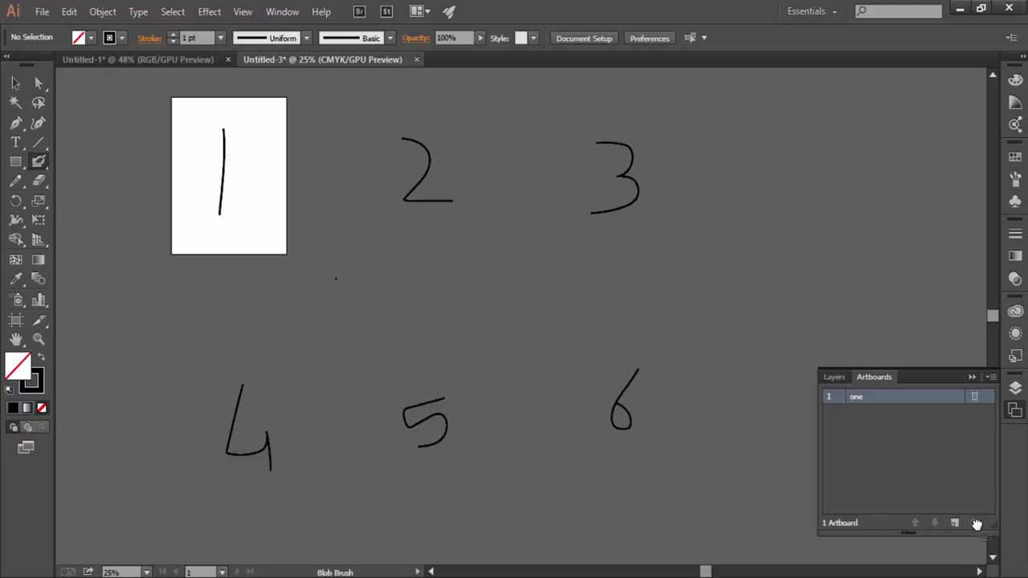
pyautogui.hotkey('ctrl', 'z')
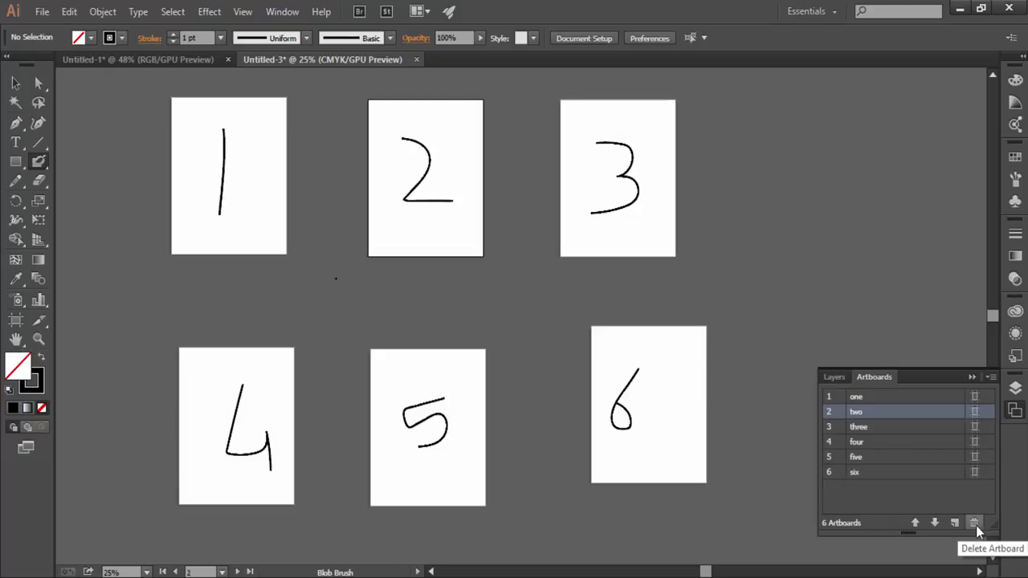
pyautogui.keyDown('ctrl'); pyautogui.click(887, 442); pyautogui.keyUp('ctrl')
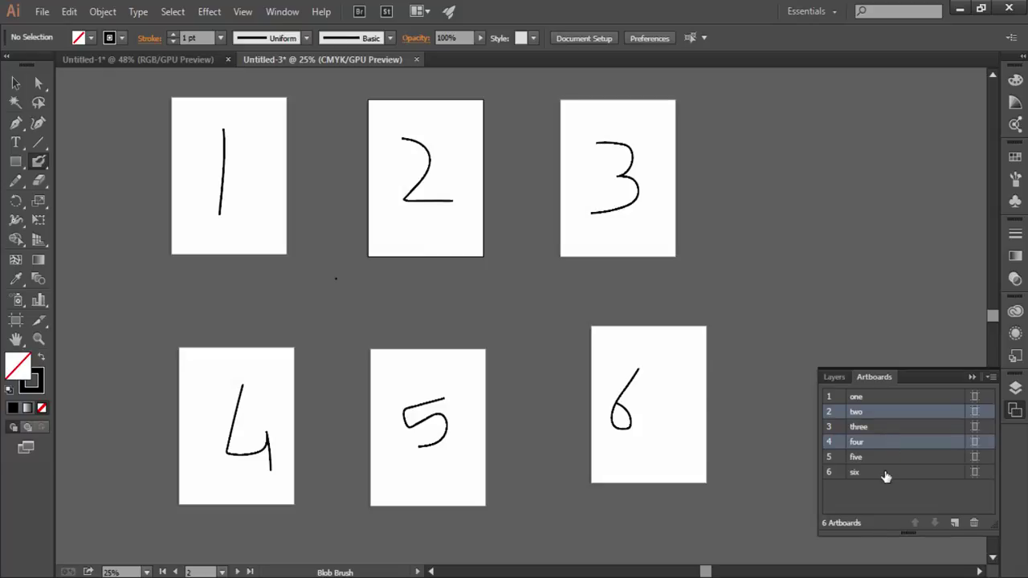
pyautogui.keyDown('ctrl'); pyautogui.click(886, 472); pyautogui.keyUp('ctrl')
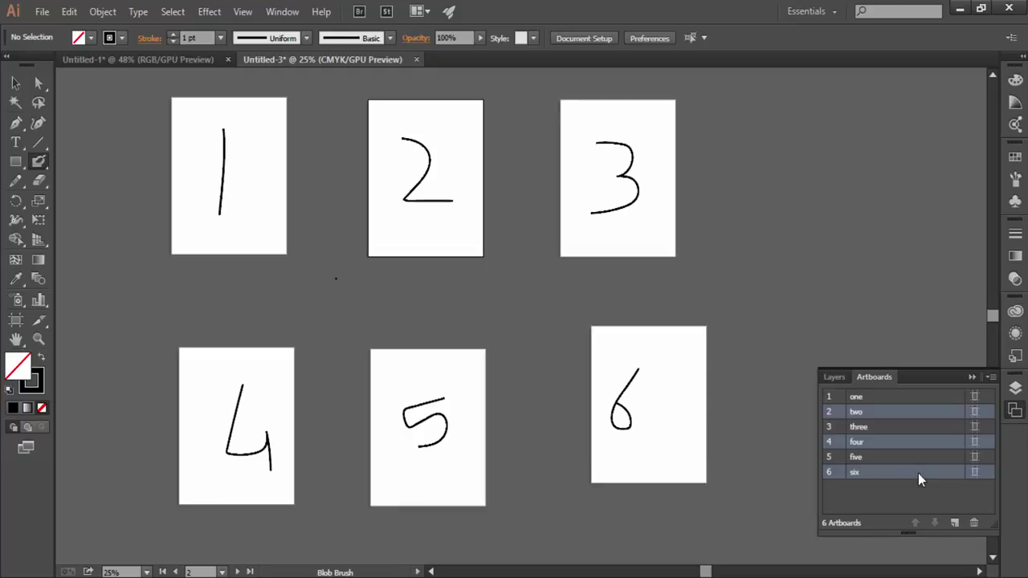
pyautogui.click(974, 522)
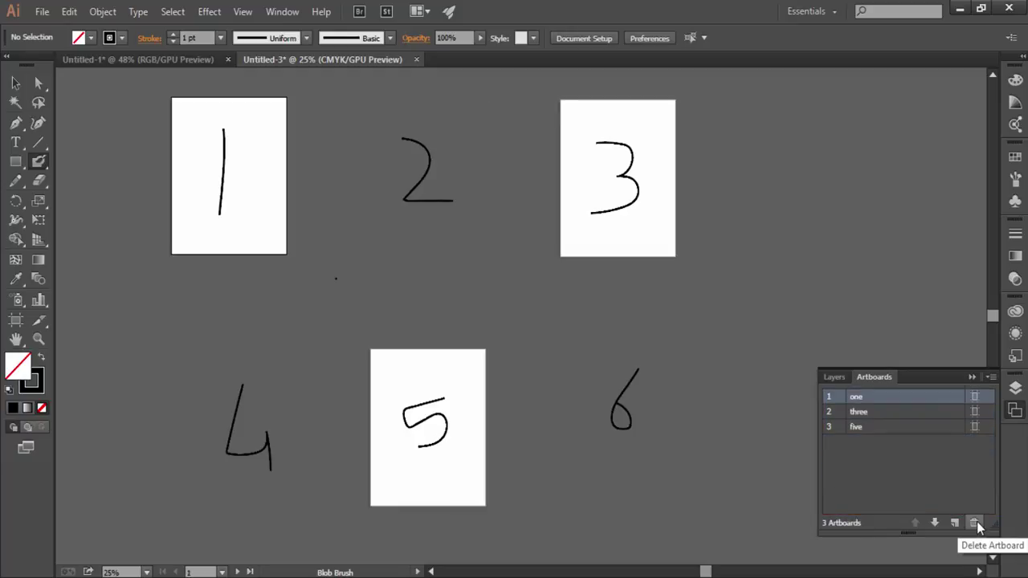
pyautogui.hotkey('ctrl', 'z')
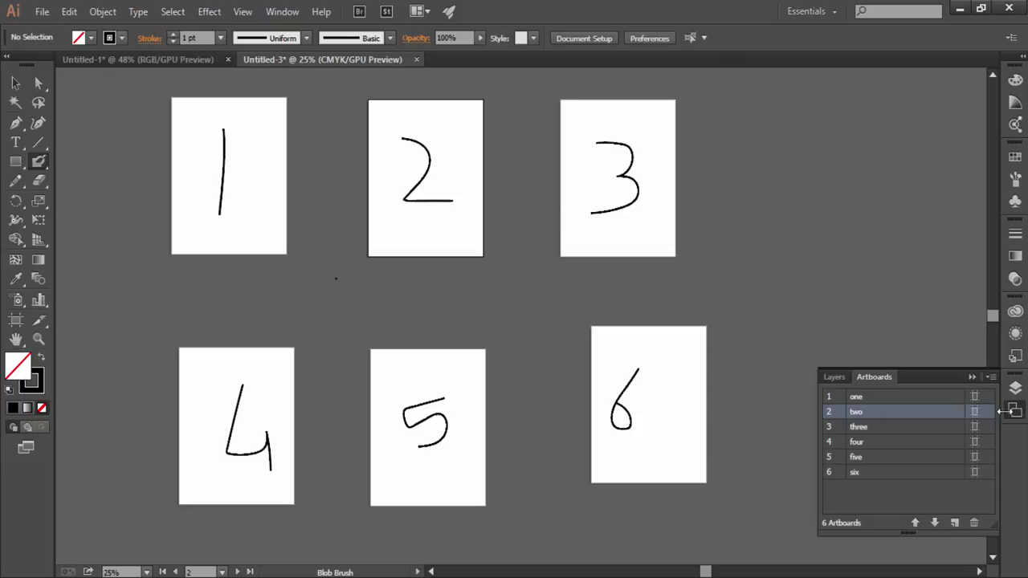
# Bring up Rearrange Artboards from the panel menu, move it aside, and choose Arrange by Row
pyautogui.click(992, 377)
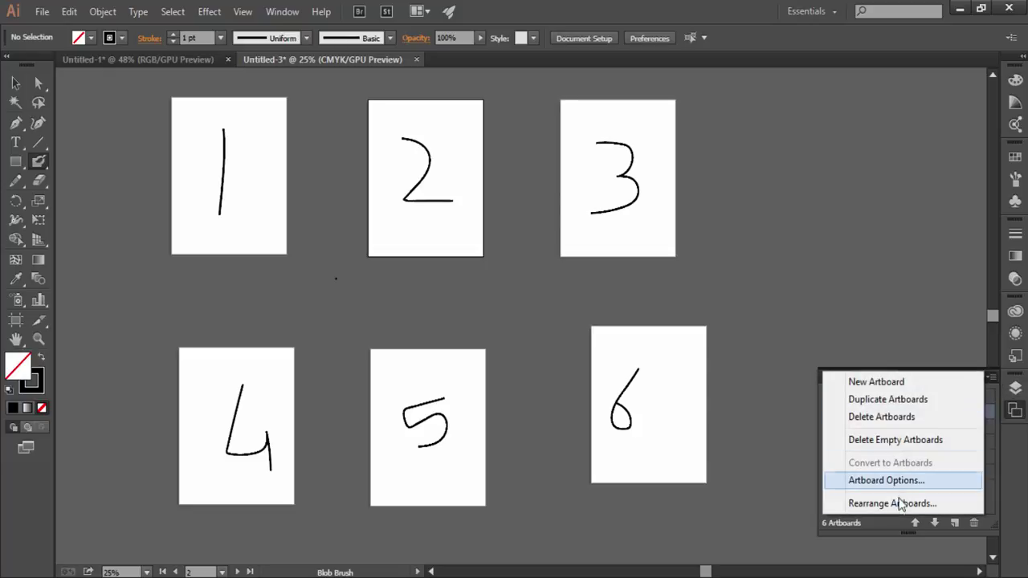
pyautogui.click(898, 504)
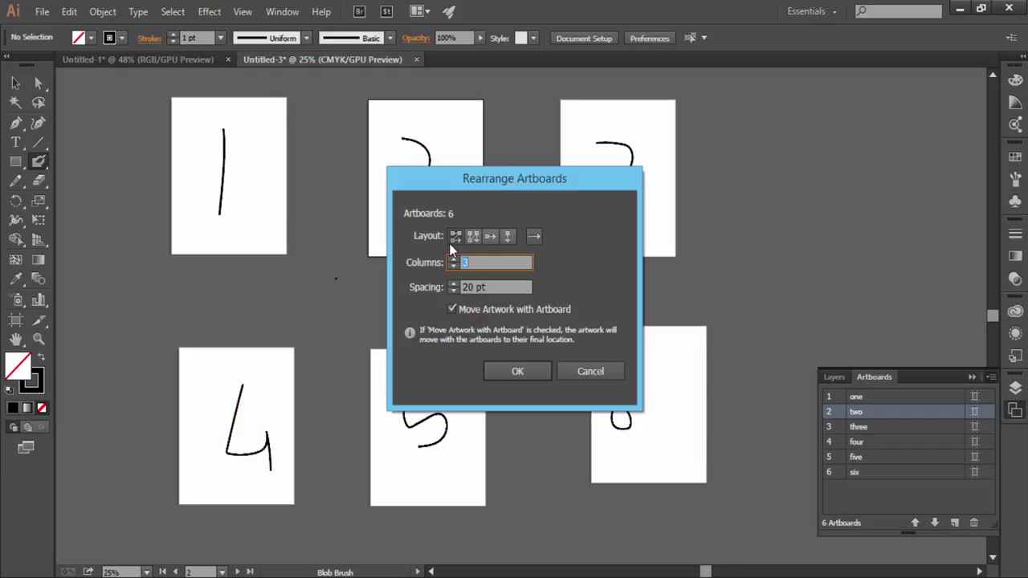
pyautogui.moveTo(465, 178)
pyautogui.mouseDown()
pyautogui.moveTo(572, 183)
pyautogui.moveTo(780, 142)
pyautogui.moveTo(757, 110)
pyautogui.mouseUp()
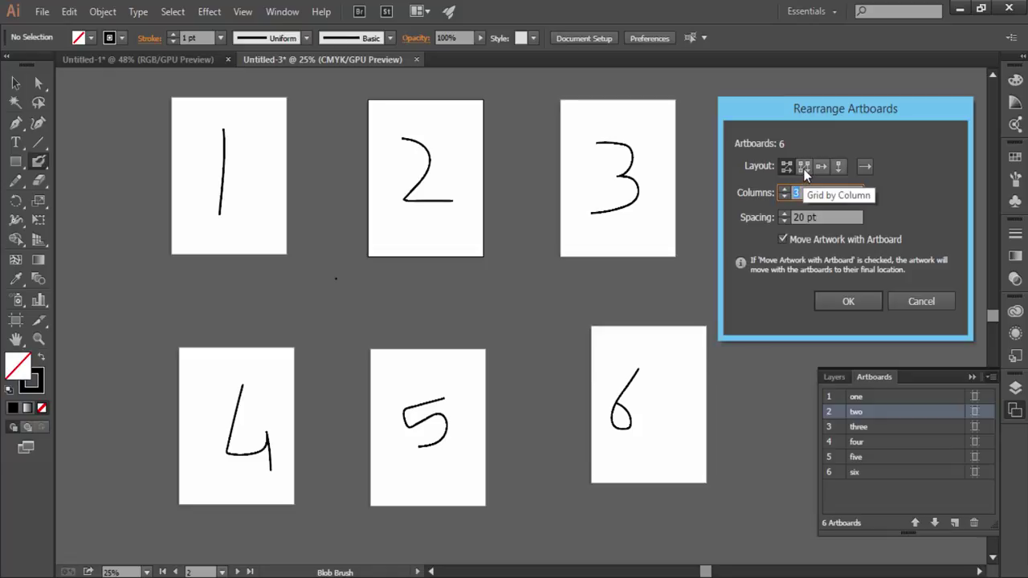
pyautogui.click(802, 168)
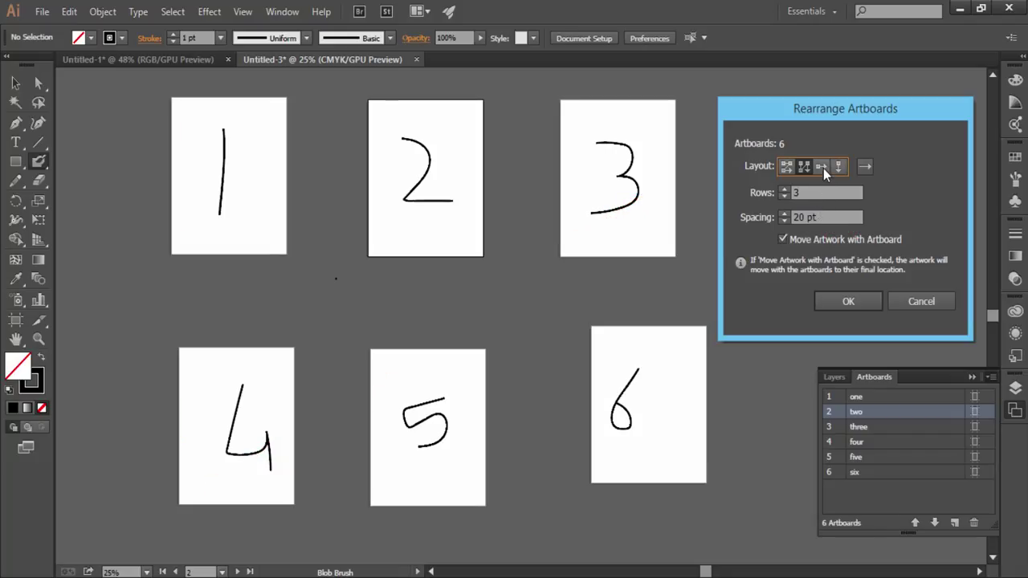
pyautogui.click(822, 168)
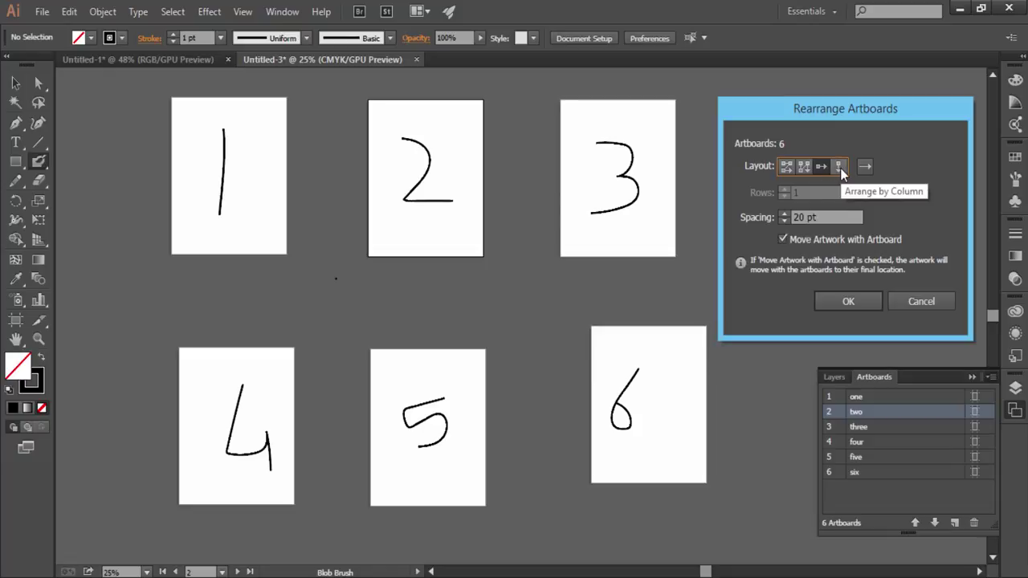
# Arrange the artboards in a column-first grid of 3 rows with 1 in spacing
pyautogui.click(839, 167)
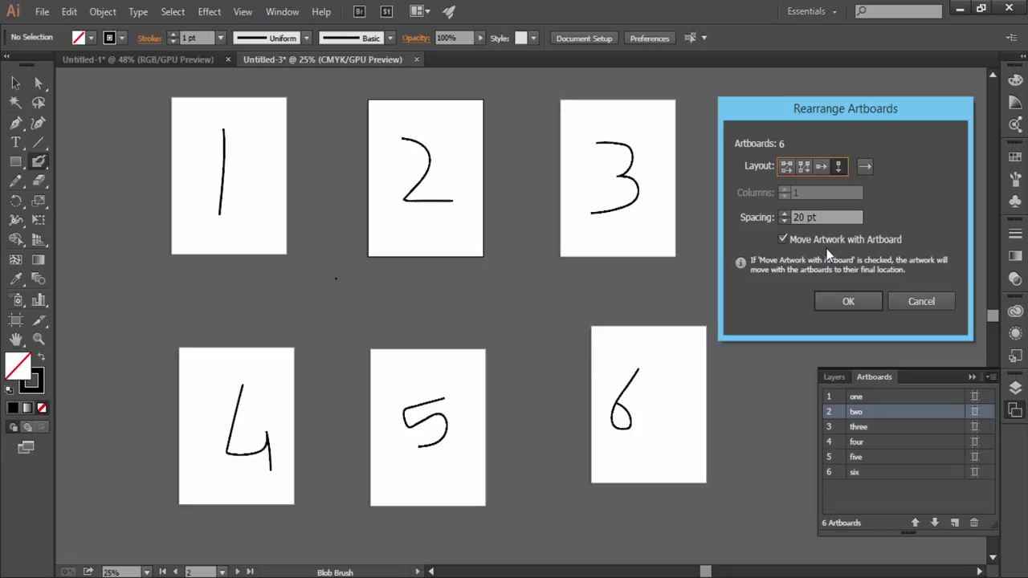
pyautogui.click(803, 167)
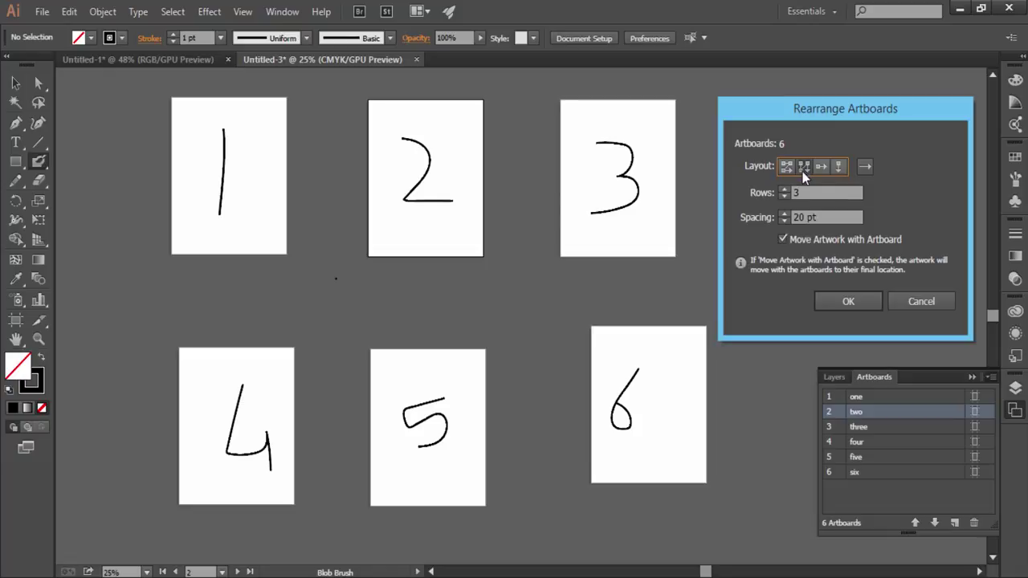
pyautogui.click(807, 193)
pyautogui.click(786, 219)
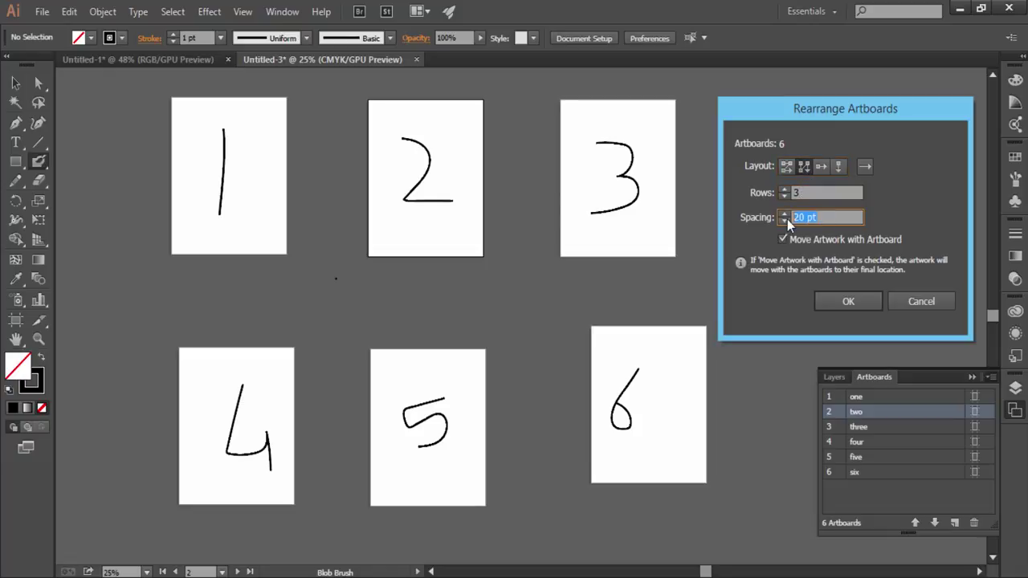
pyautogui.write('1 in')
pyautogui.click(848, 299)
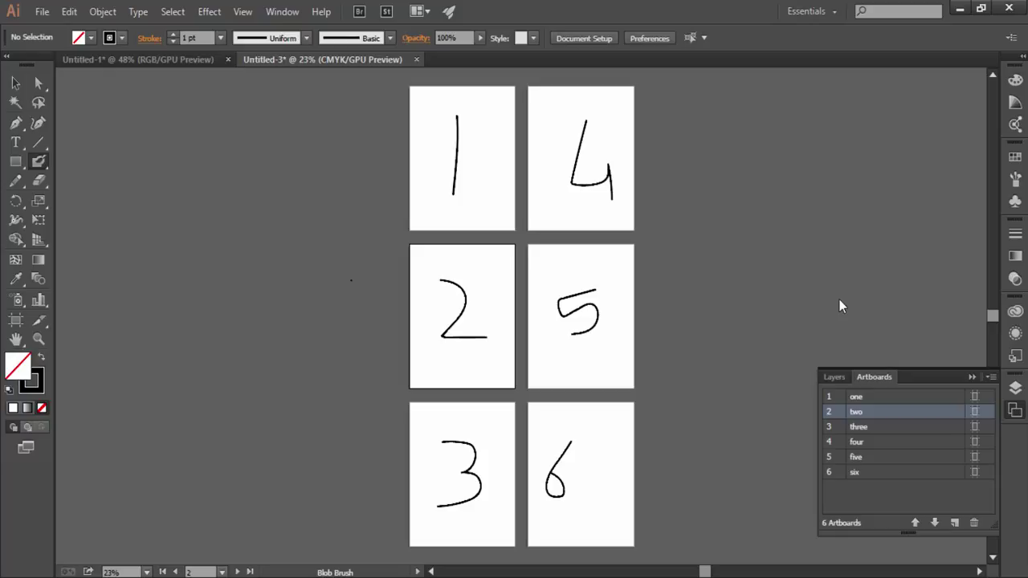
# With the Artboard tool, scatter artboards 1, 2, 4 and 5 around the canvas
pyautogui.click(16, 319)
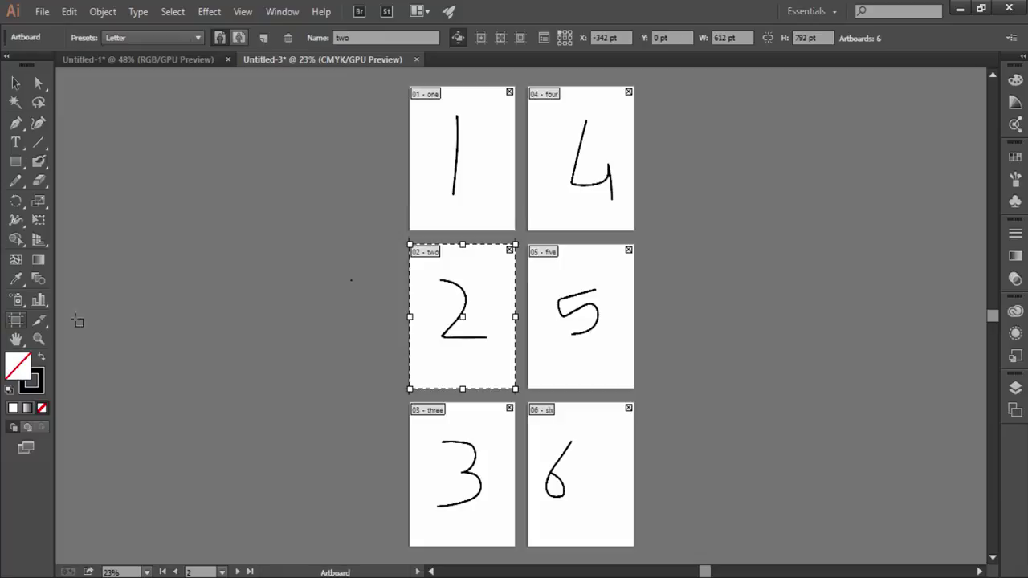
pyautogui.moveTo(420, 188); pyautogui.dragTo(120, 222)
pyautogui.moveTo(429, 298); pyautogui.dragTo(258, 345)
pyautogui.moveTo(574, 185); pyautogui.dragTo(740, 199)
pyautogui.moveTo(584, 345); pyautogui.dragTo(454, 257)
# Snap all six artboards back into the grid with Rearrange Artboards
pyautogui.click(1015, 410)
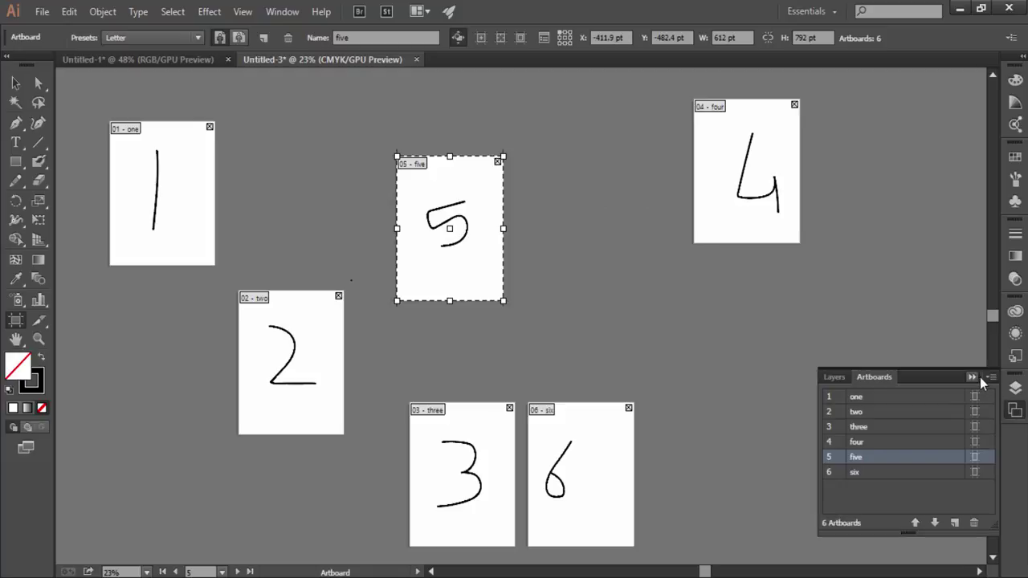
pyautogui.click(990, 376)
pyautogui.click(891, 504)
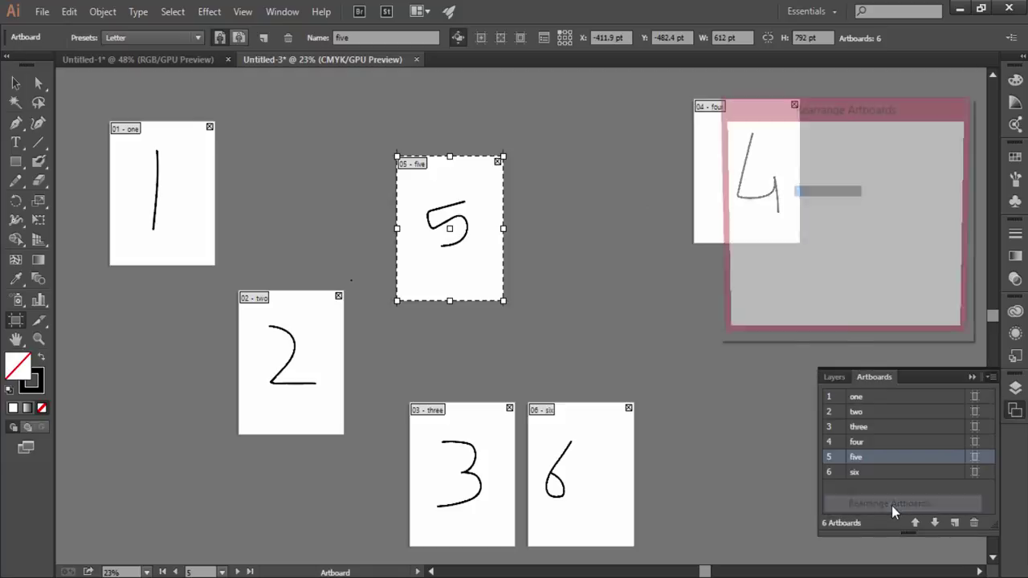
pyautogui.click(842, 302)
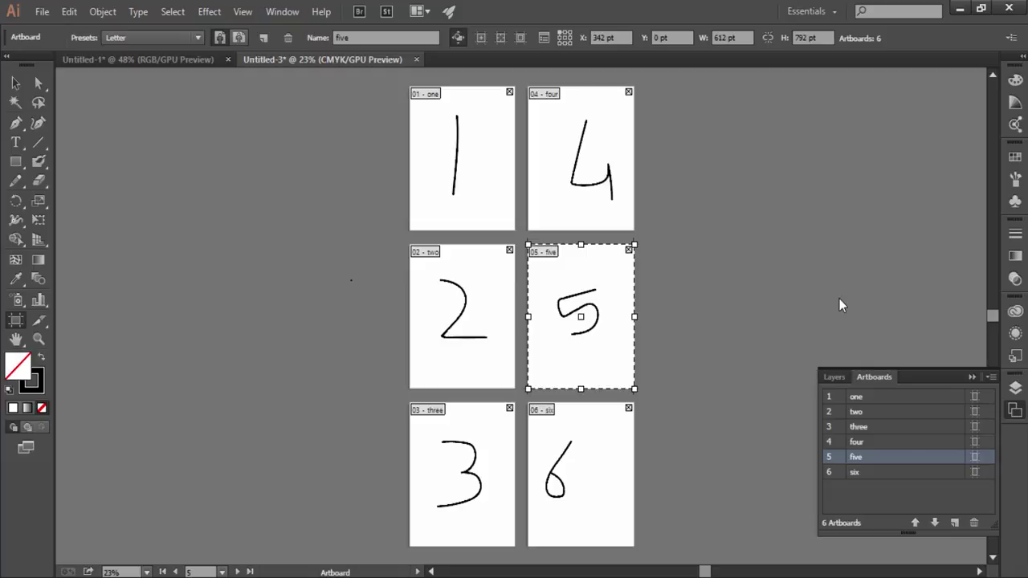
pyautogui.click(990, 378)
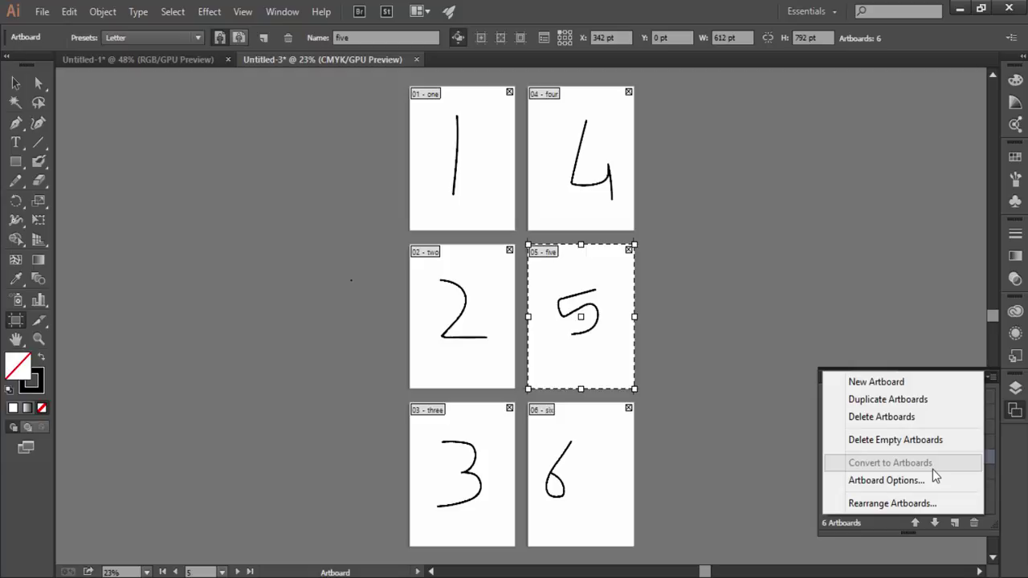
# Create a new Letter-size document and draw a rectangle to the left of its page
pyautogui.click(41, 12)
pyautogui.click(51, 32)
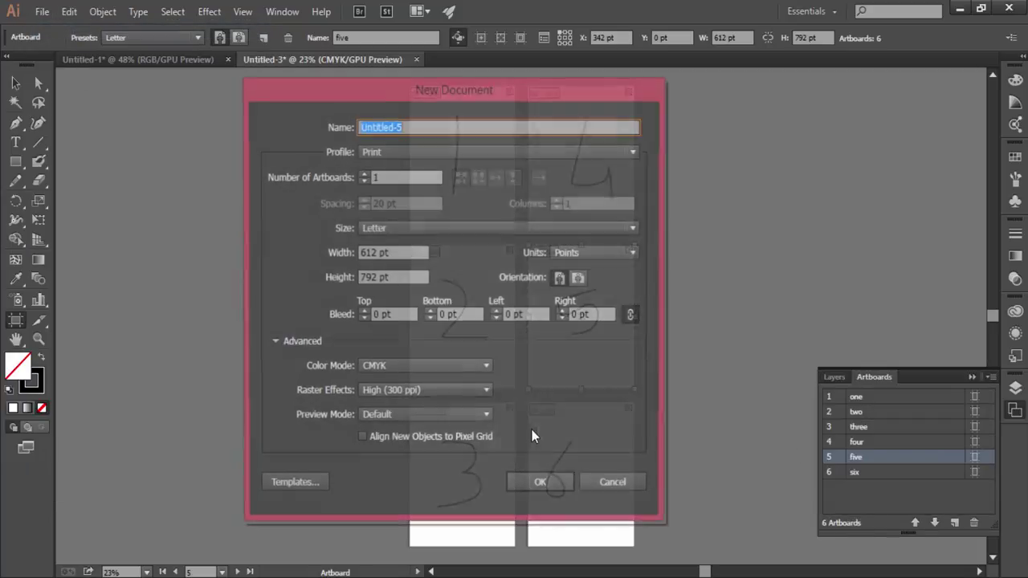
pyautogui.click(546, 482)
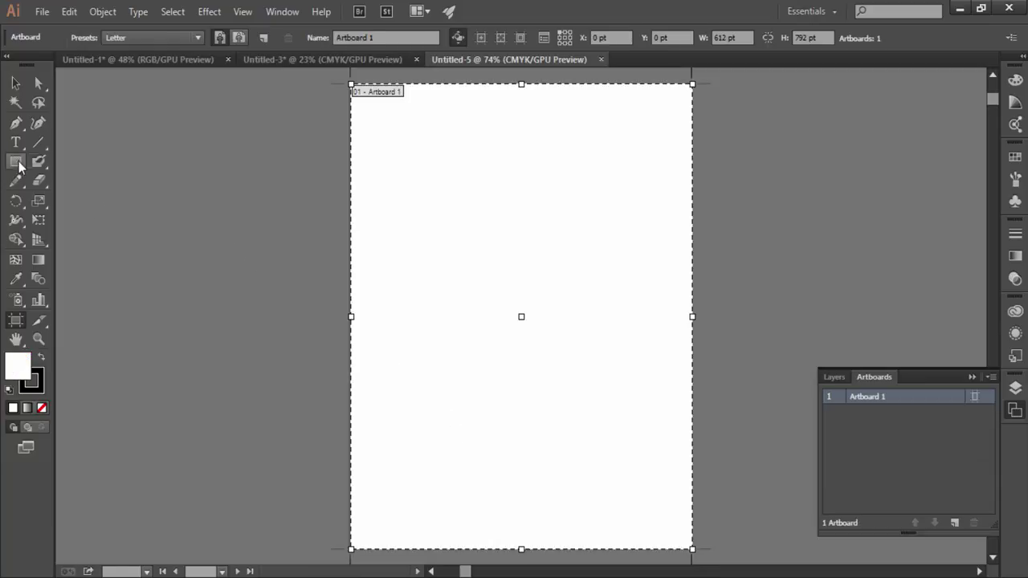
pyautogui.click(16, 162)
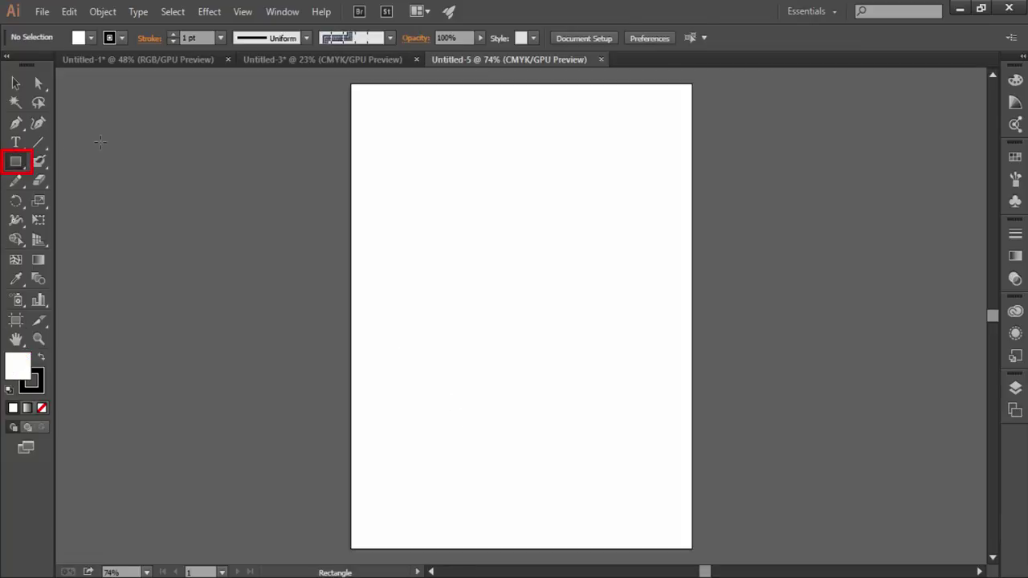
pyautogui.moveTo(93, 139); pyautogui.dragTo(325, 369)
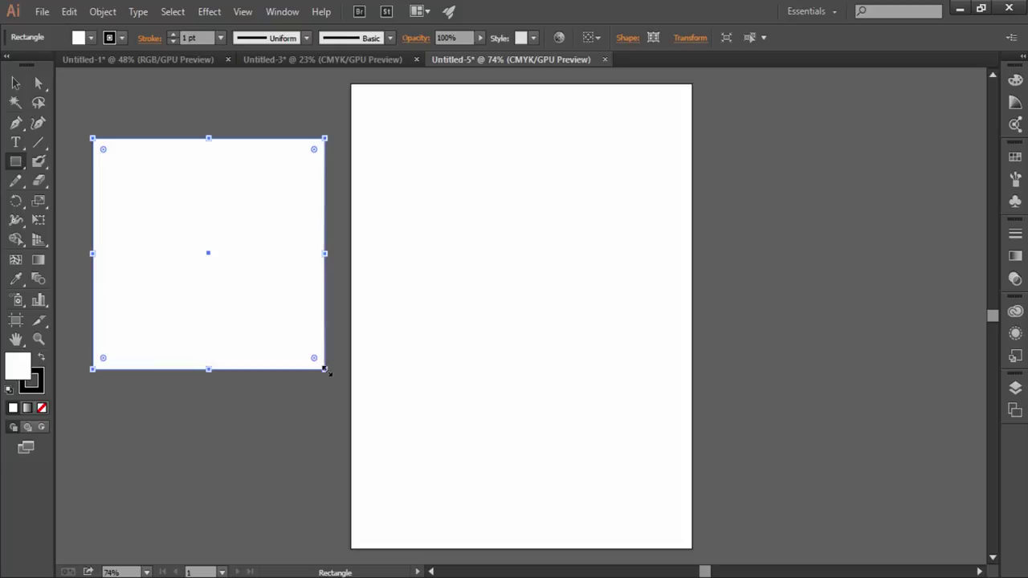
# Convert the rectangle into an artboard via the Artboards panel menu
pyautogui.click(1011, 414)
pyautogui.click(993, 376)
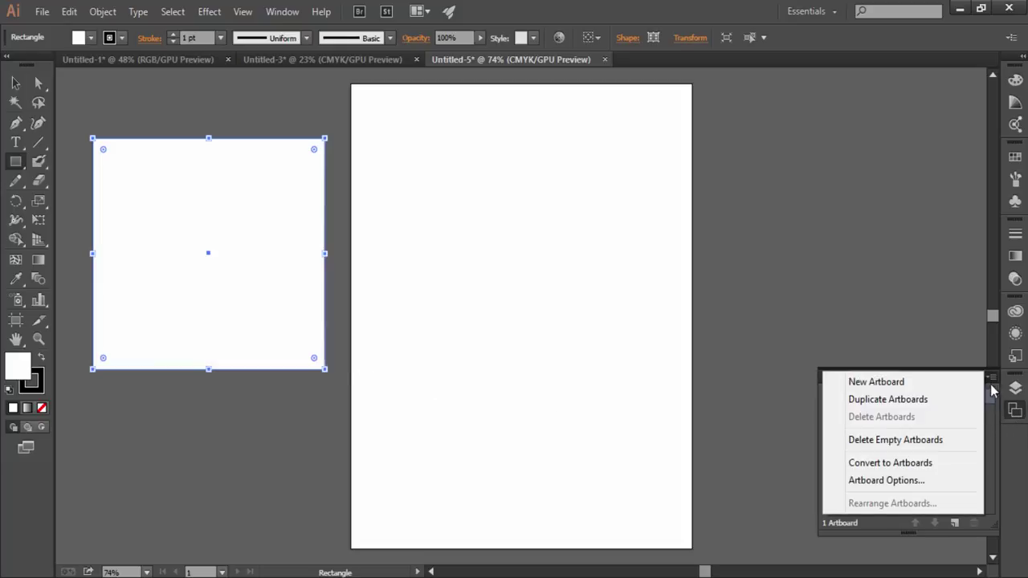
pyautogui.click(929, 464)
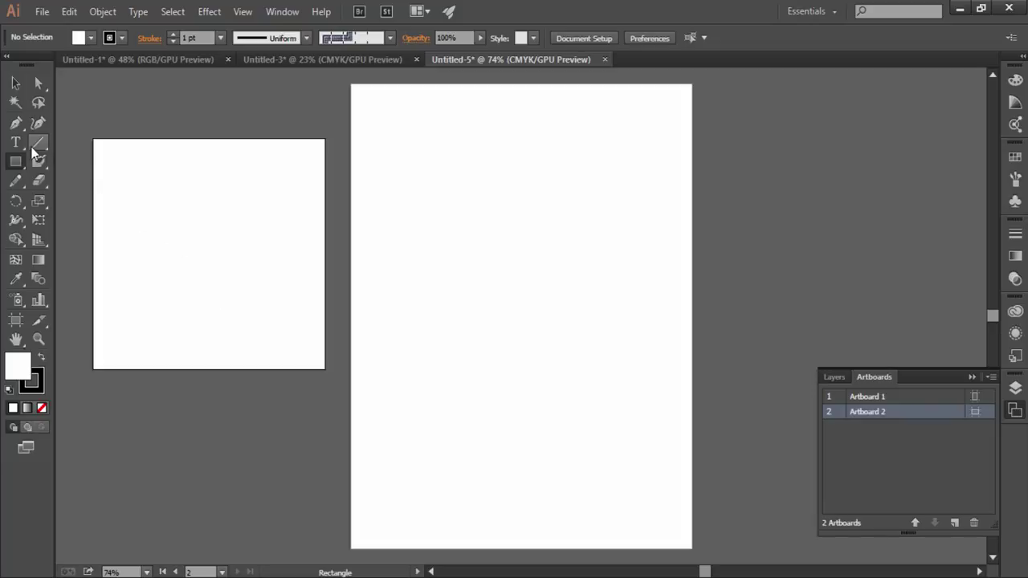
# Draw a smaller rectangle inside it, convert that to an artboard, and return to the Selection tool
pyautogui.moveTo(115, 167); pyautogui.dragTo(290, 321)
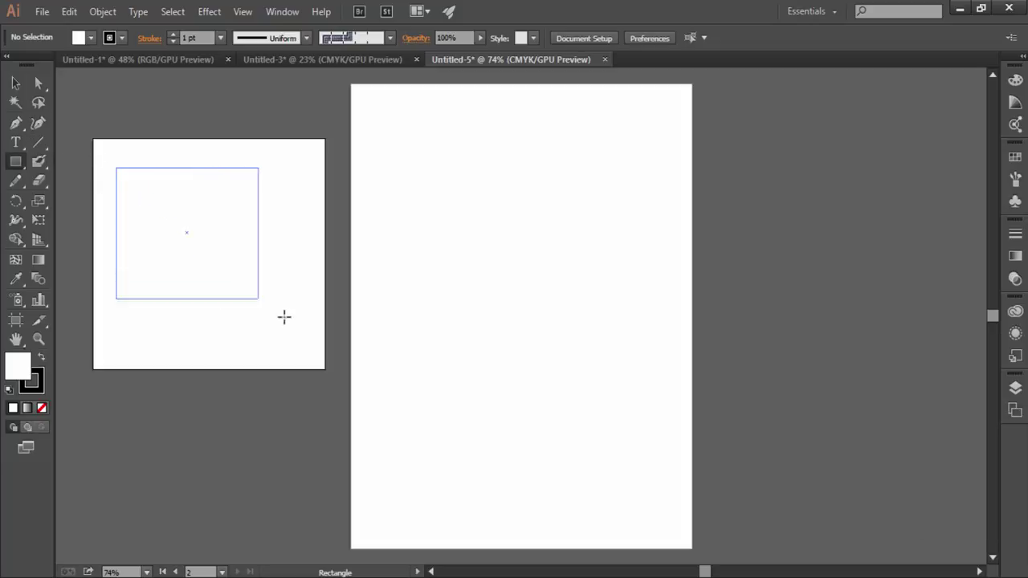
pyautogui.click(1013, 411)
pyautogui.click(992, 377)
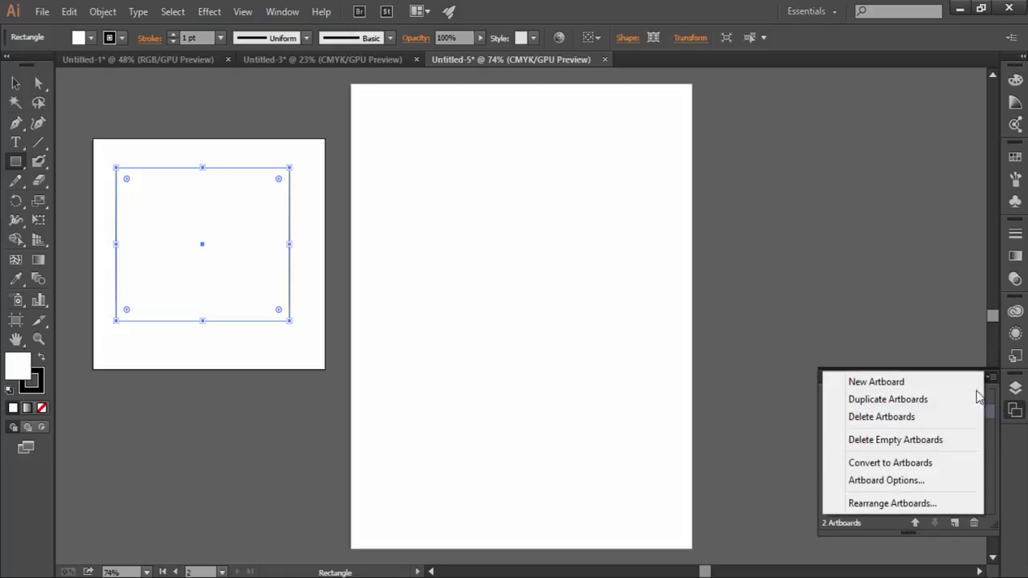
pyautogui.click(920, 462)
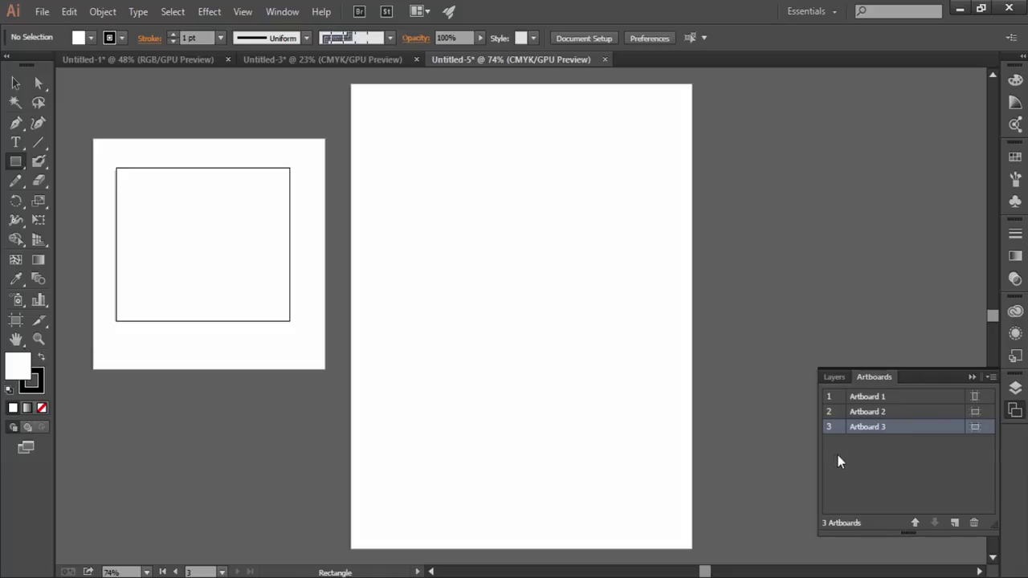
pyautogui.click(15, 84)
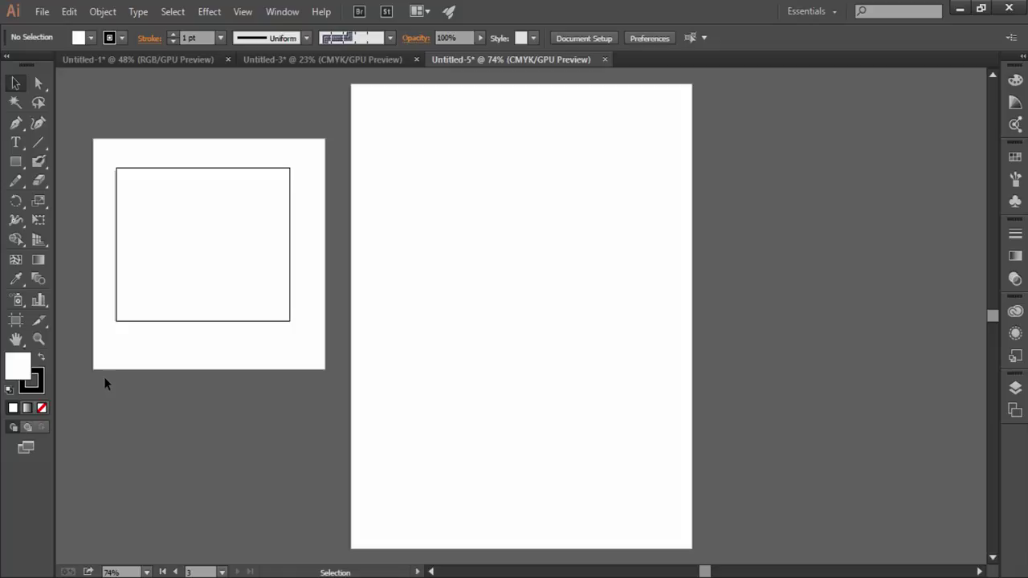
# Glance at the Object menu, dismiss it, and return to the Untitled-3 document
pyautogui.click(103, 12)
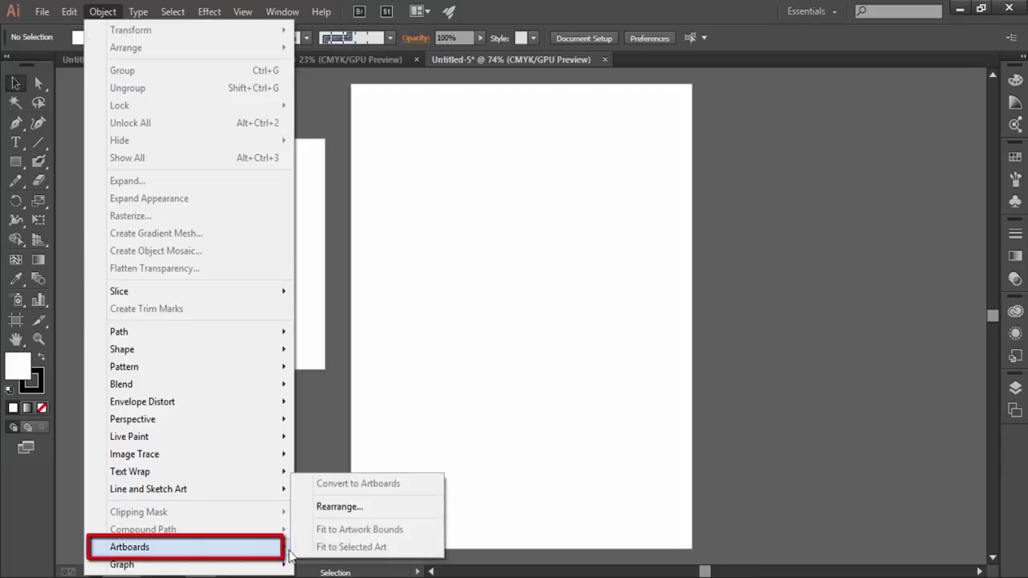
pyautogui.moveTo(129, 547)
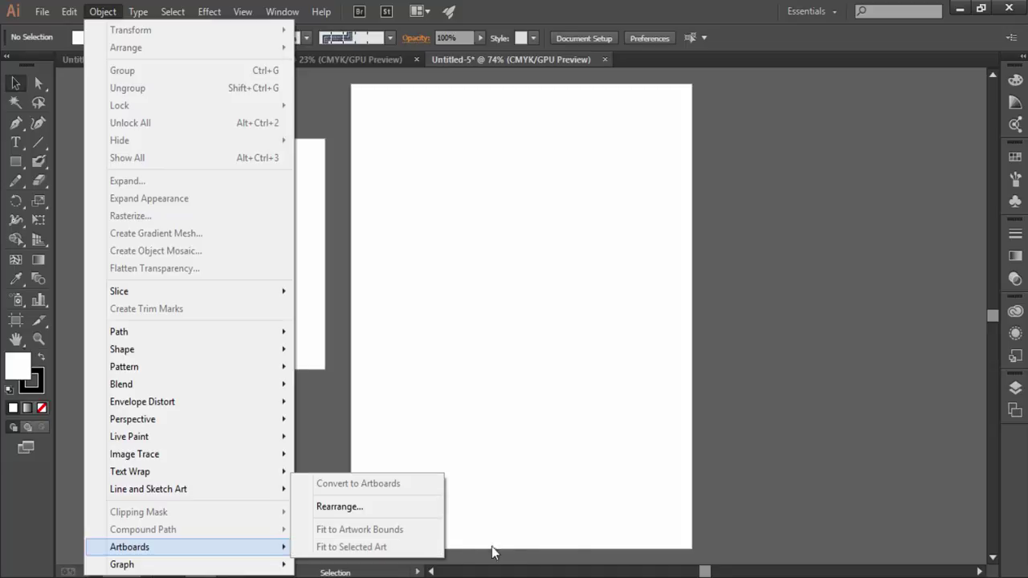
pyautogui.click(713, 478)
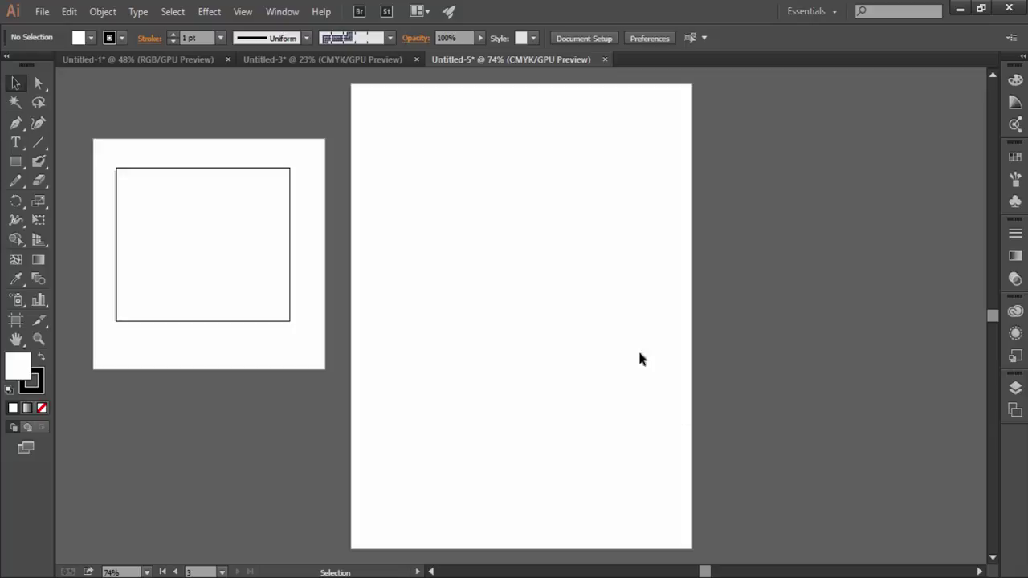
pyautogui.click(367, 61)
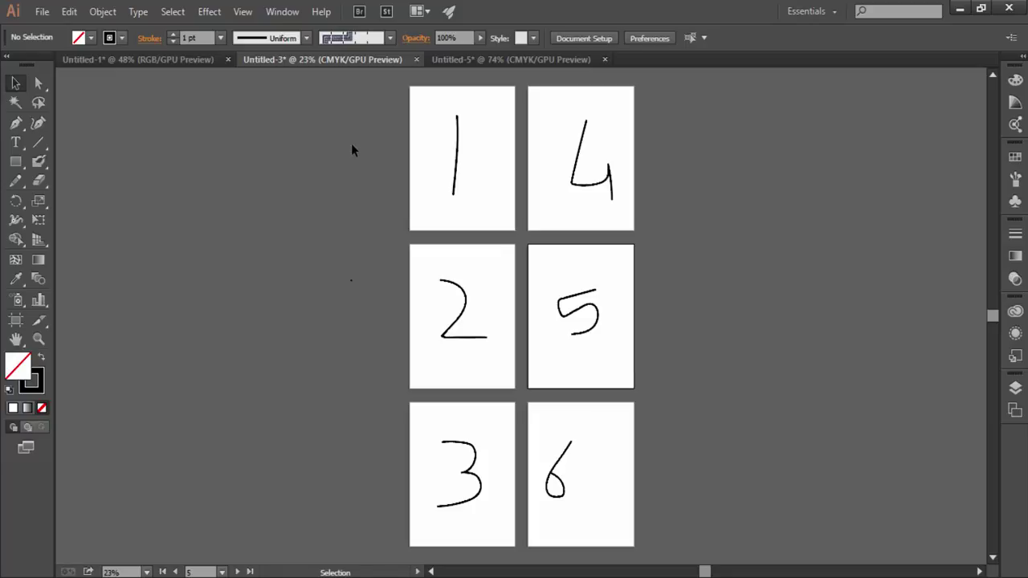
# Step back to artboard 3, forward to 5, then jump to the first and last artboards
pyautogui.hotkey('shift', 'pageup')
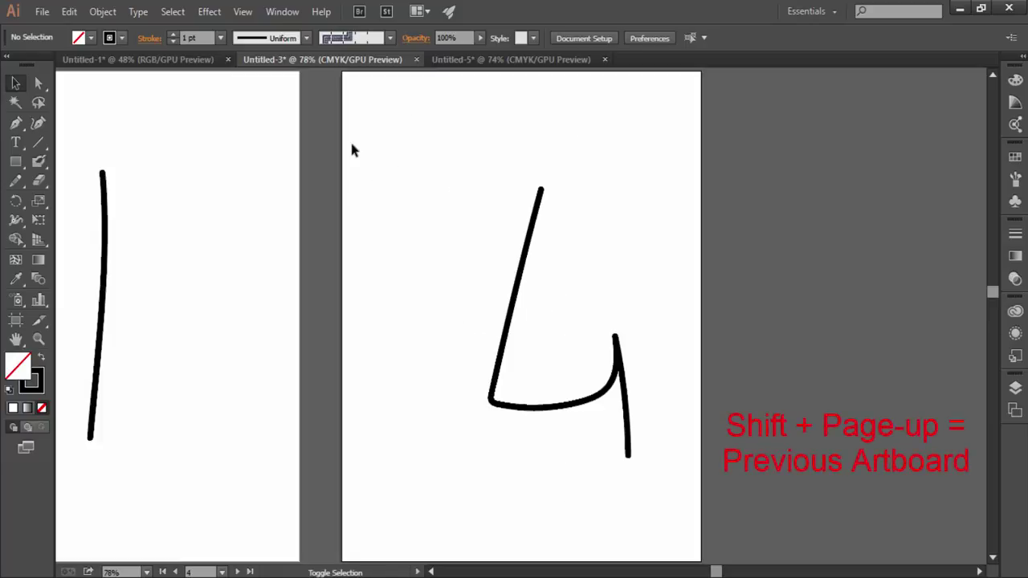
pyautogui.hotkey('shift', 'pageup')
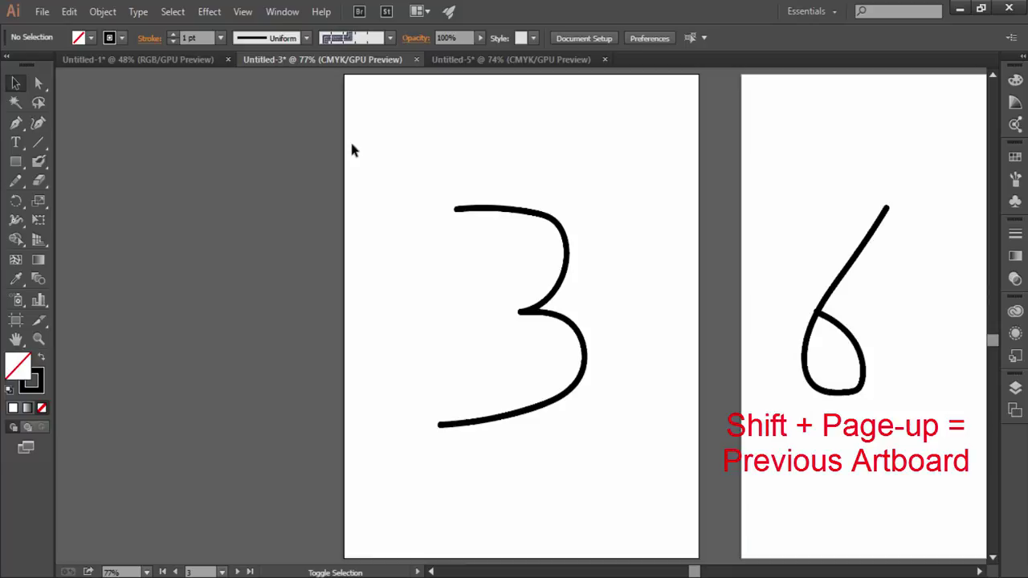
pyautogui.hotkey('shift', 'pagedown')
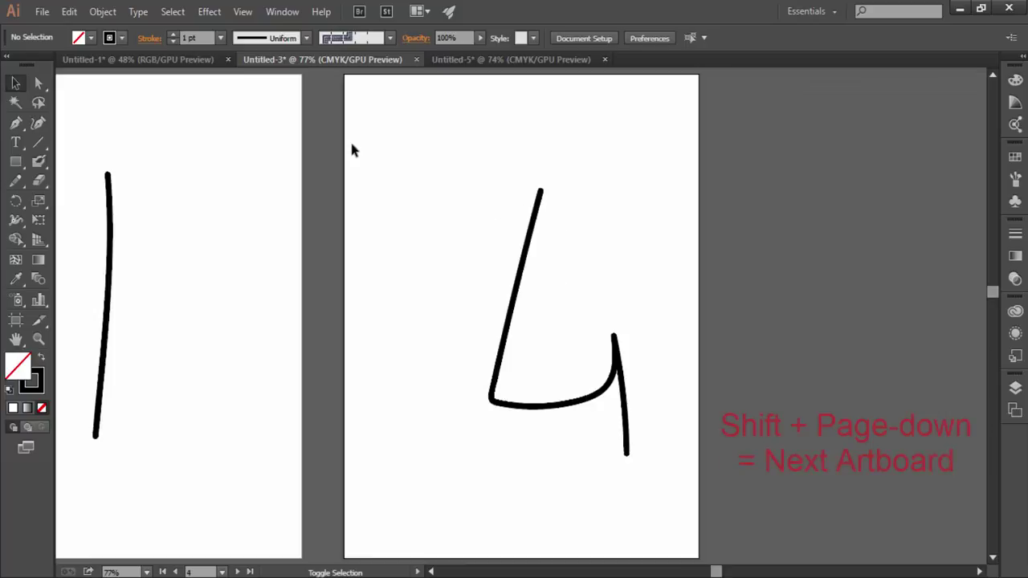
pyautogui.hotkey('shift', 'pagedown')
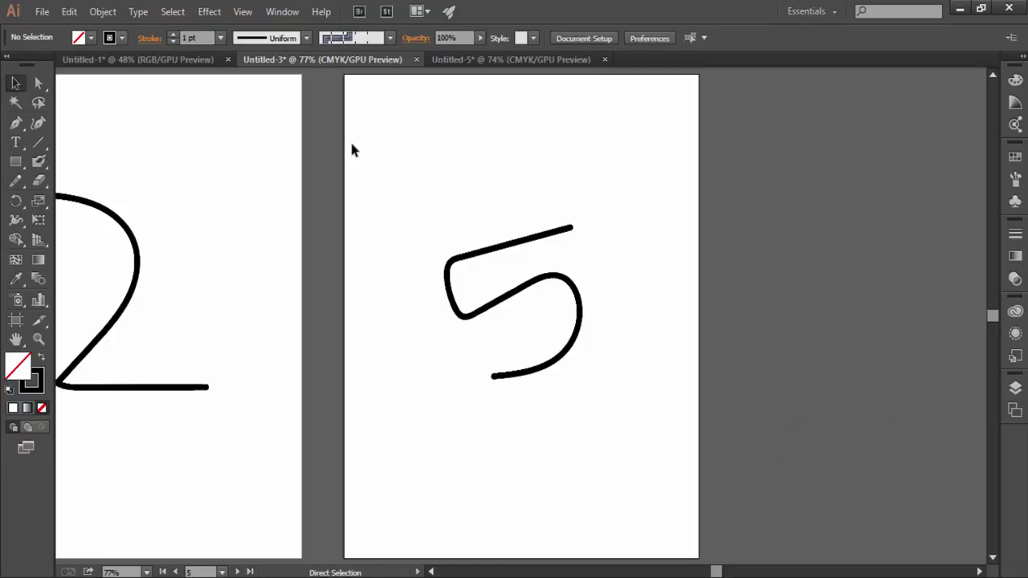
pyautogui.hotkey('ctrl', 'shift', 'pageup')
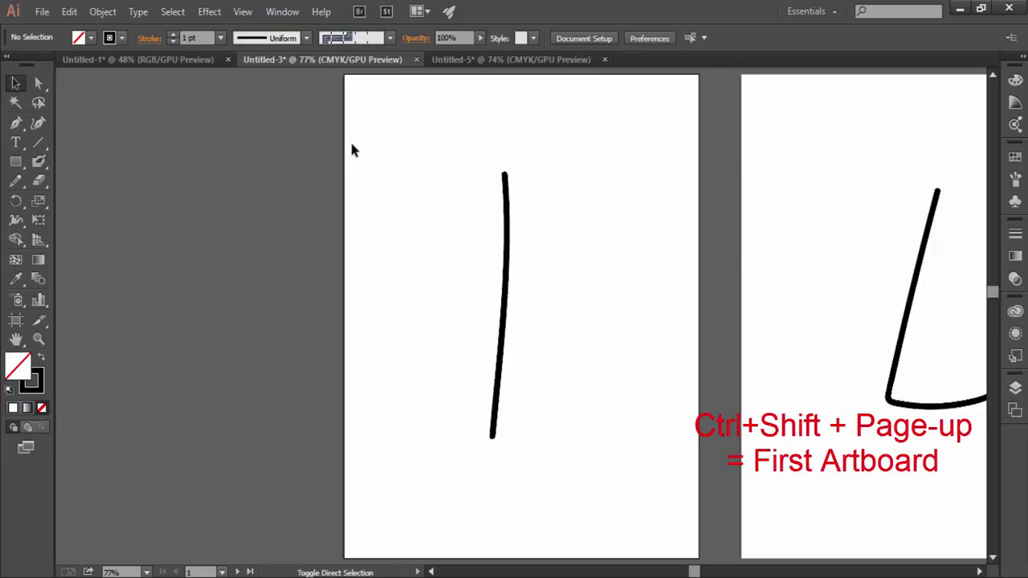
pyautogui.hotkey('ctrl', 'shift', 'pagedown')
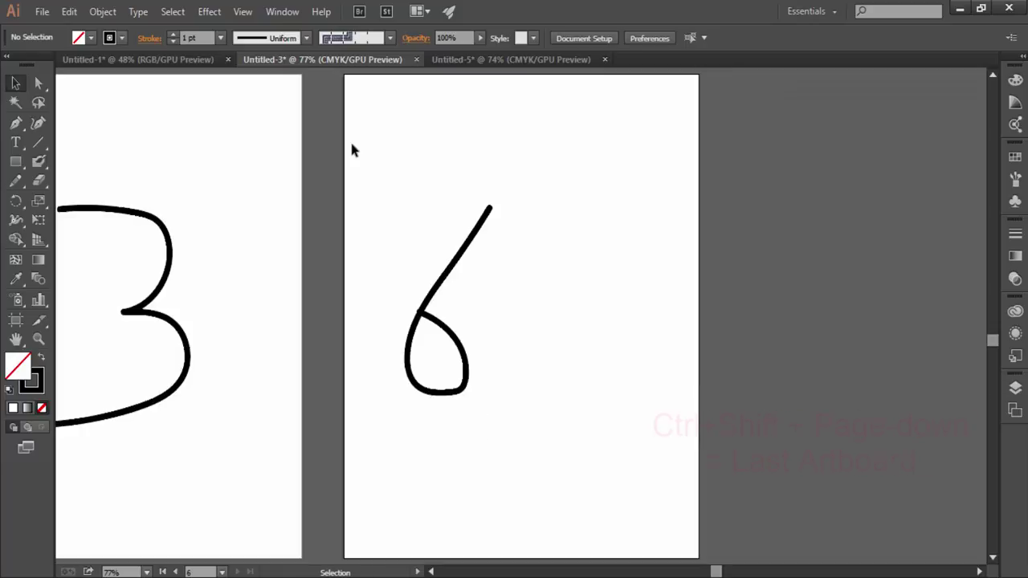